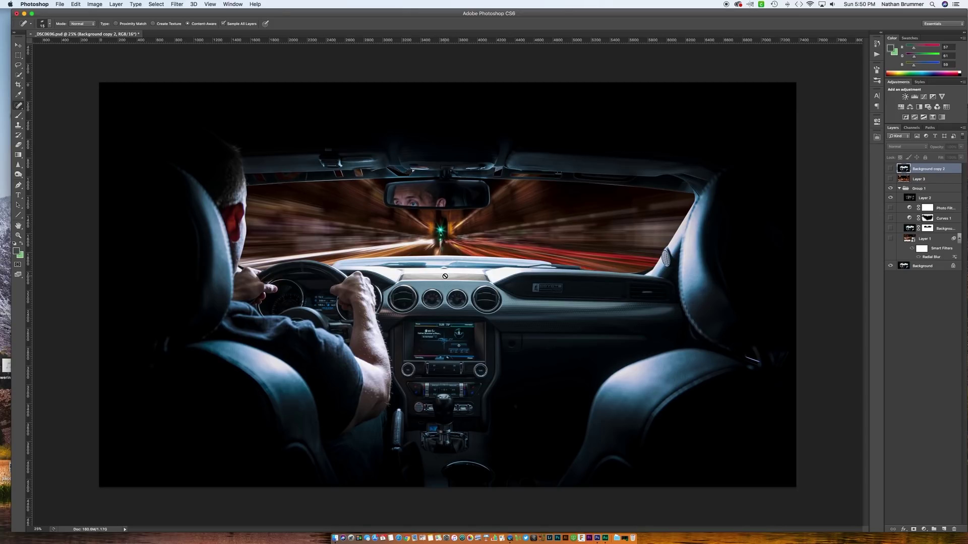
- Collapse Group 1 and delete the Background copy 2 and Layer 3 layers above it
click(890, 169)
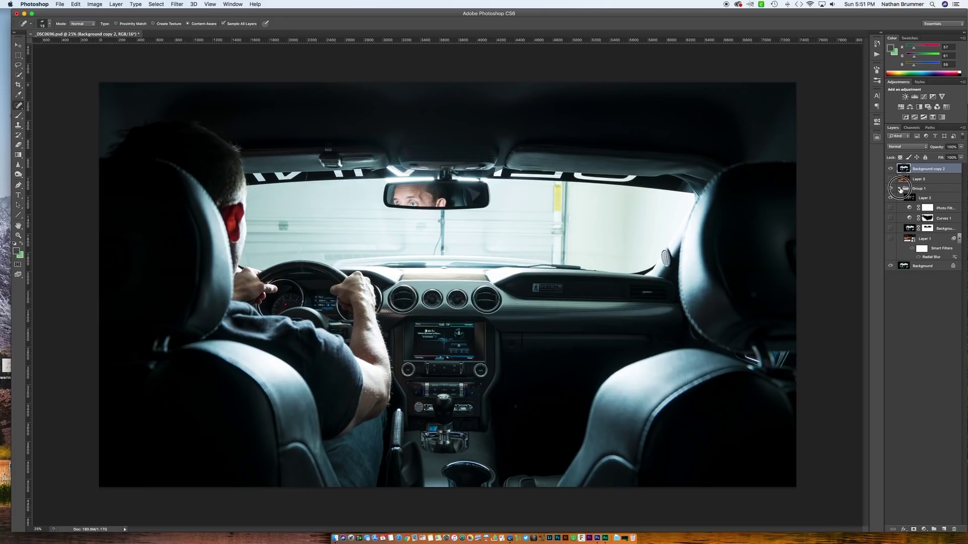
click(900, 188)
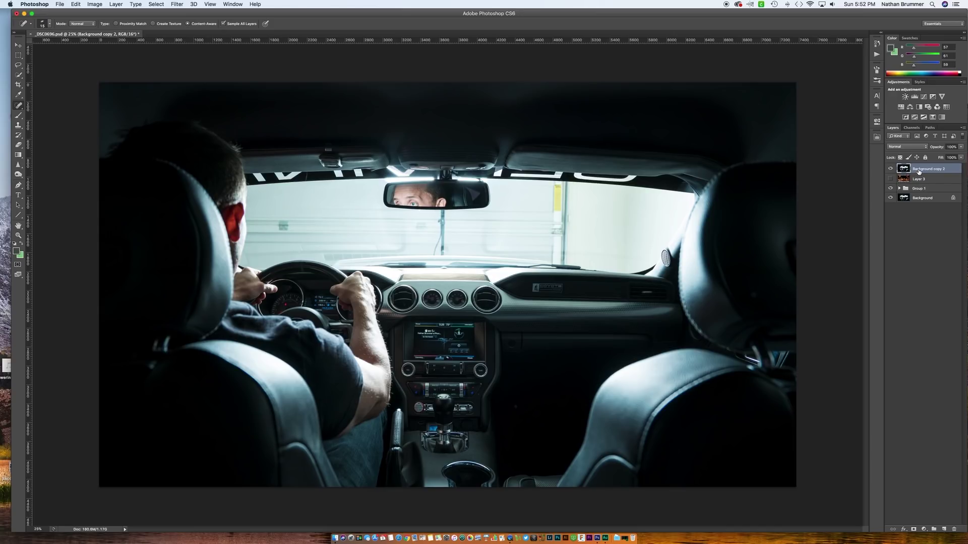
click(891, 170)
double_click(921, 169)
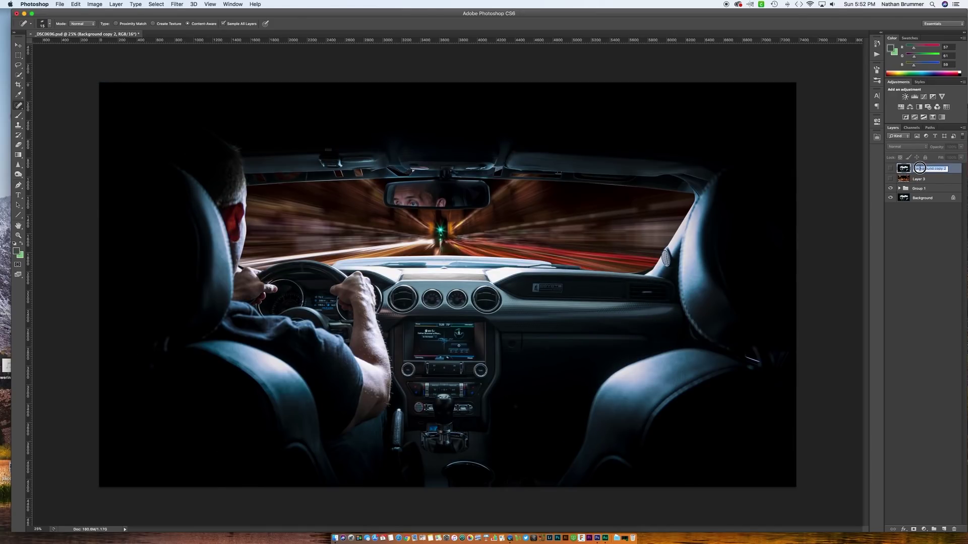
key(Return)
drag(930, 170, 954, 534)
drag(918, 170, 954, 529)
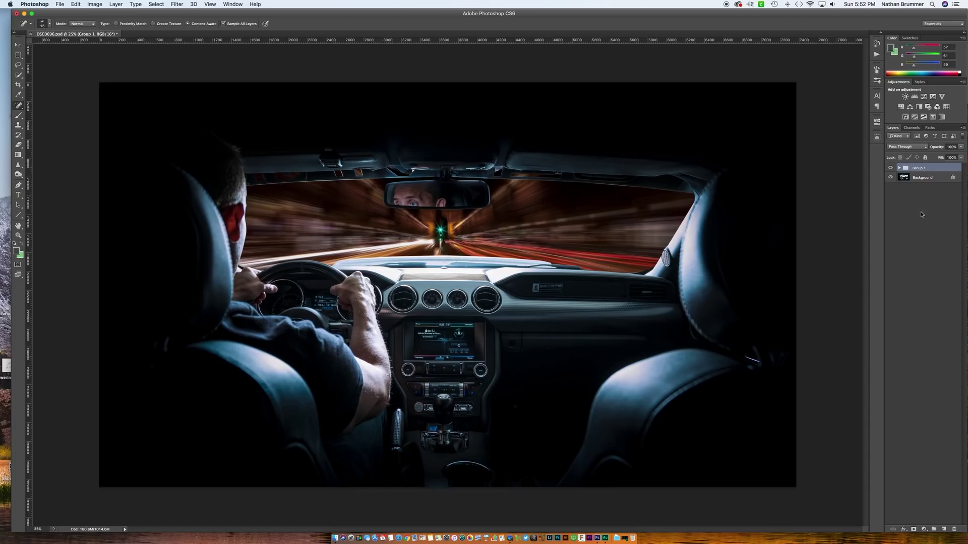
- Duplicate the Background layer and move the copy above Group 1
click(921, 179)
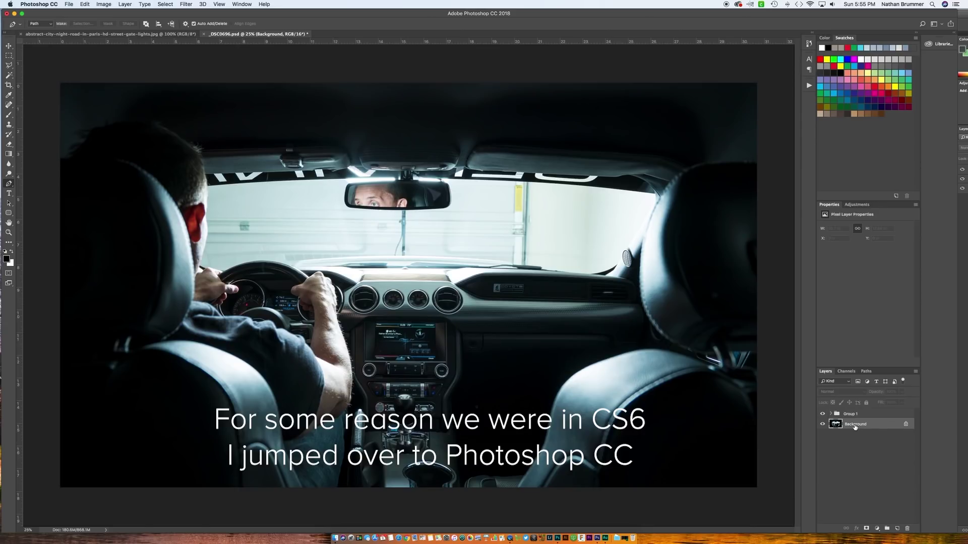
key(super+j)
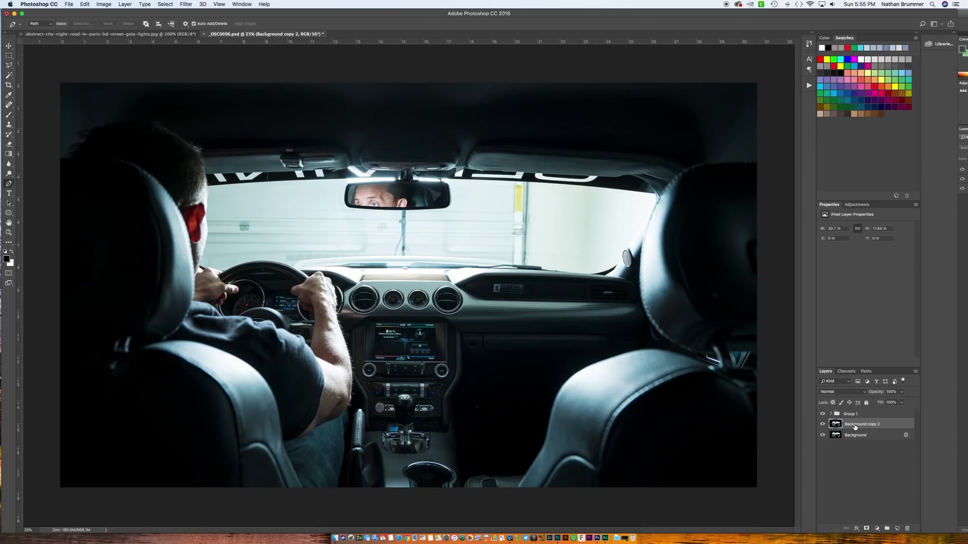
drag(855, 425, 854, 414)
- Copy the night street image from its own document into _DSC0696.psd, accepting the bit depth and color profile conversions
click(86, 34)
click(9, 46)
drag(383, 253, 420, 298)
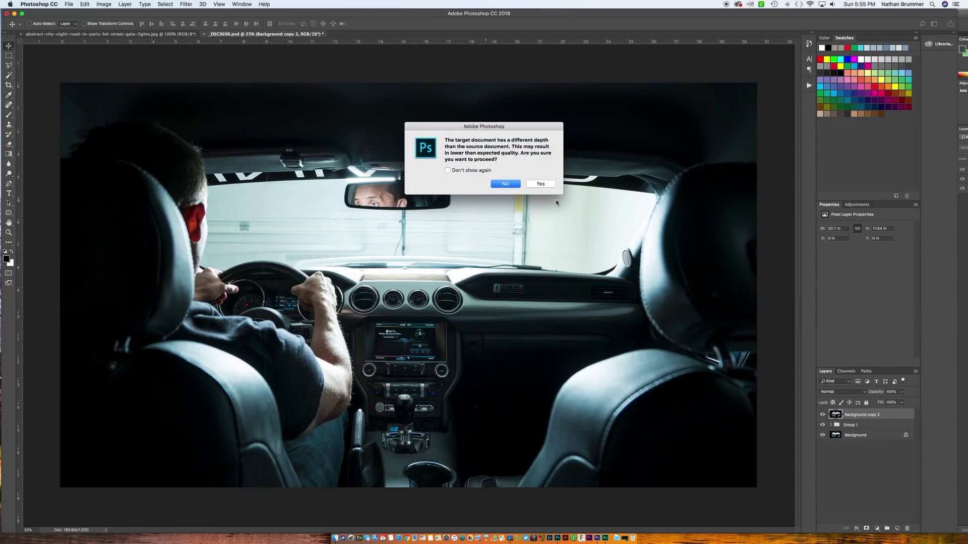
click(542, 185)
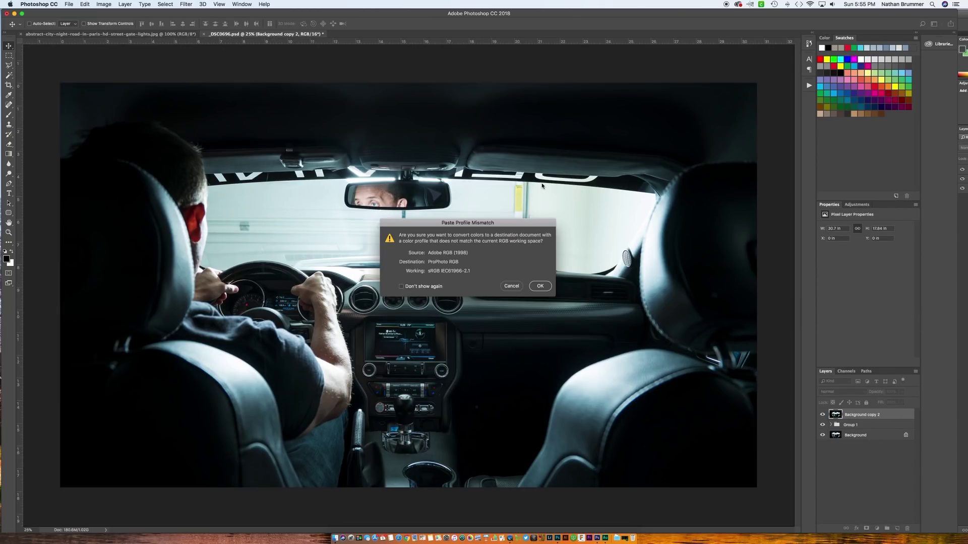
click(540, 287)
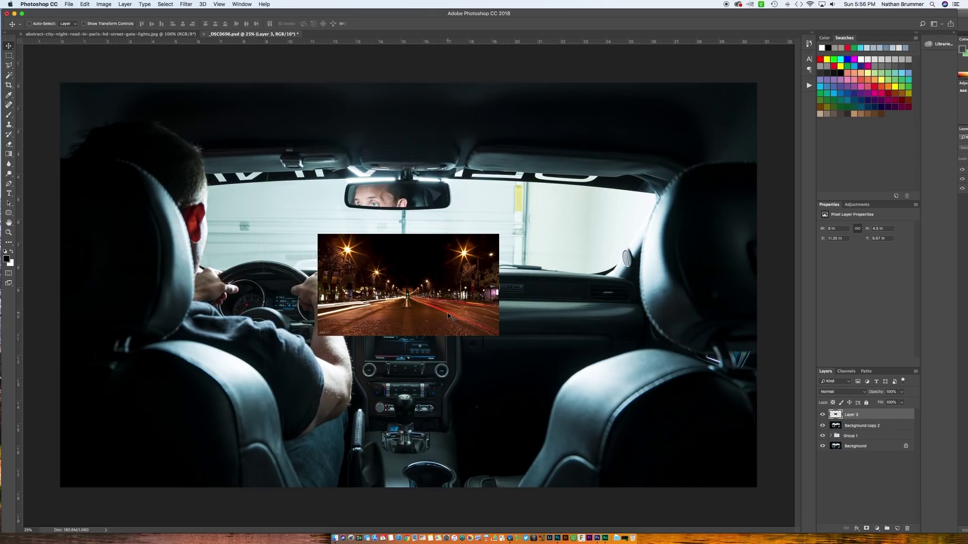
- Scale the night street image to about 370% and move its layer directly below Background copy 2
key(super+t)
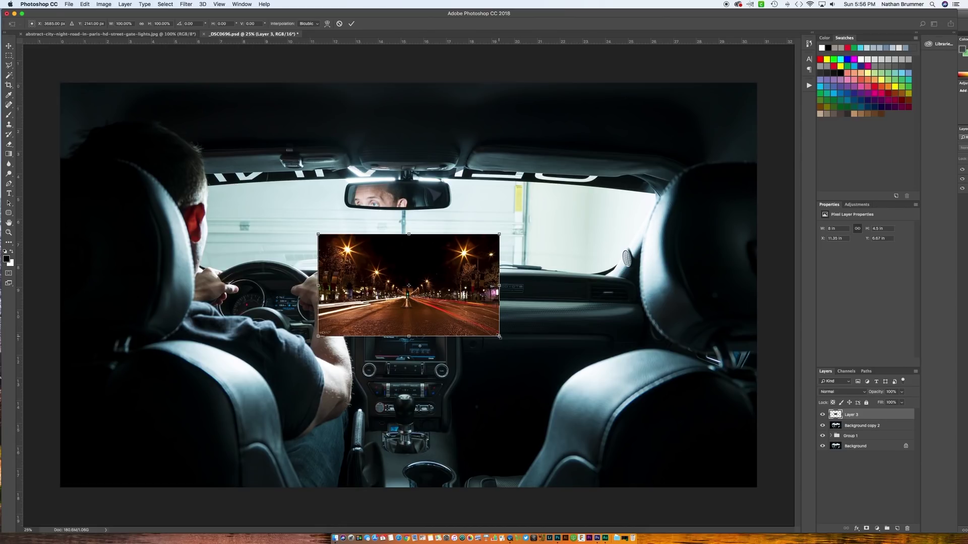
drag(499, 336, 737, 489)
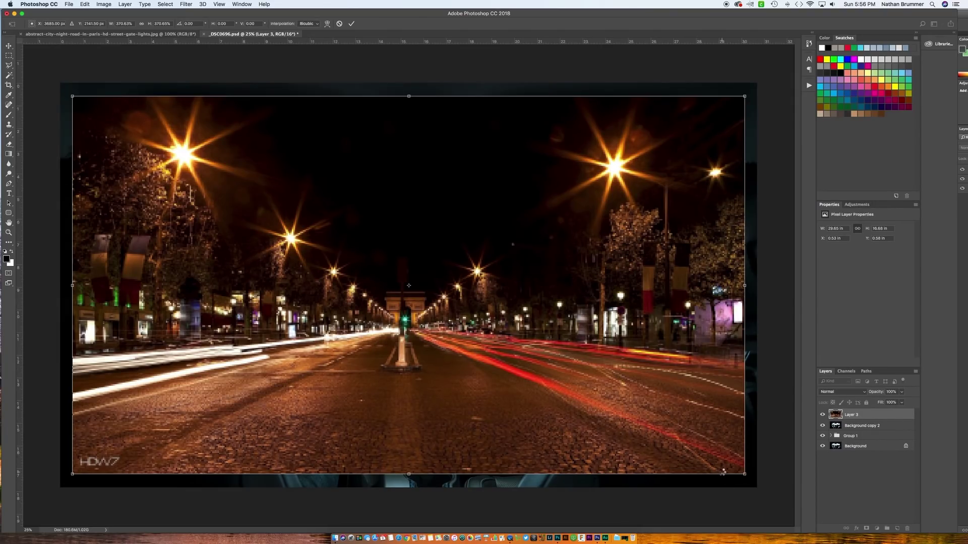
key(Return)
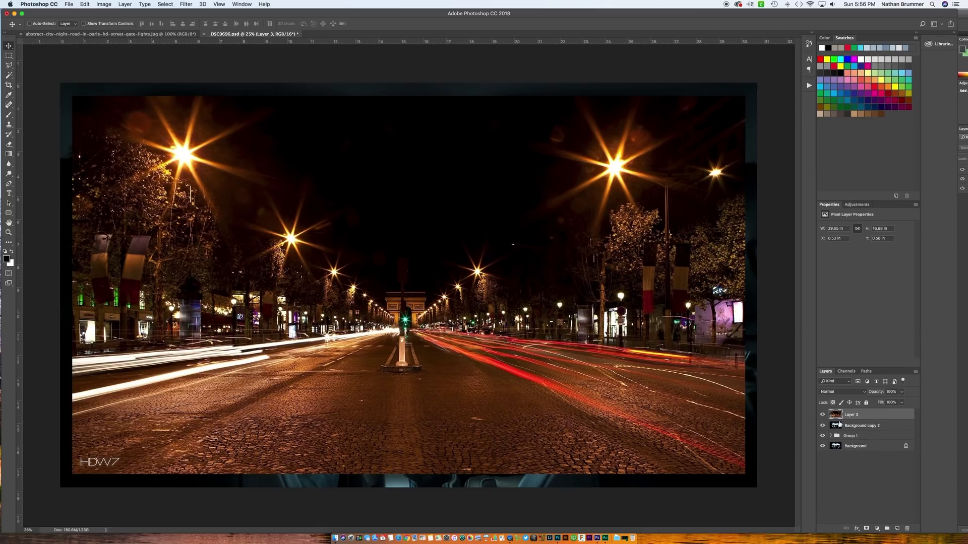
drag(852, 417, 850, 432)
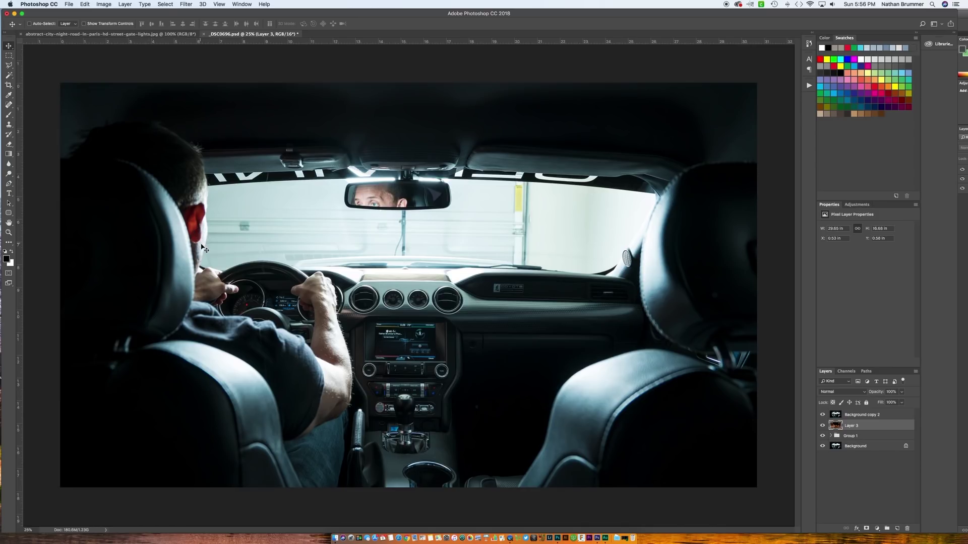
- Draw a Pen path along the windshield's upper edge, from the driver's head to the light strip above the rear-view mirror
scroll(205, 250, up, 5)
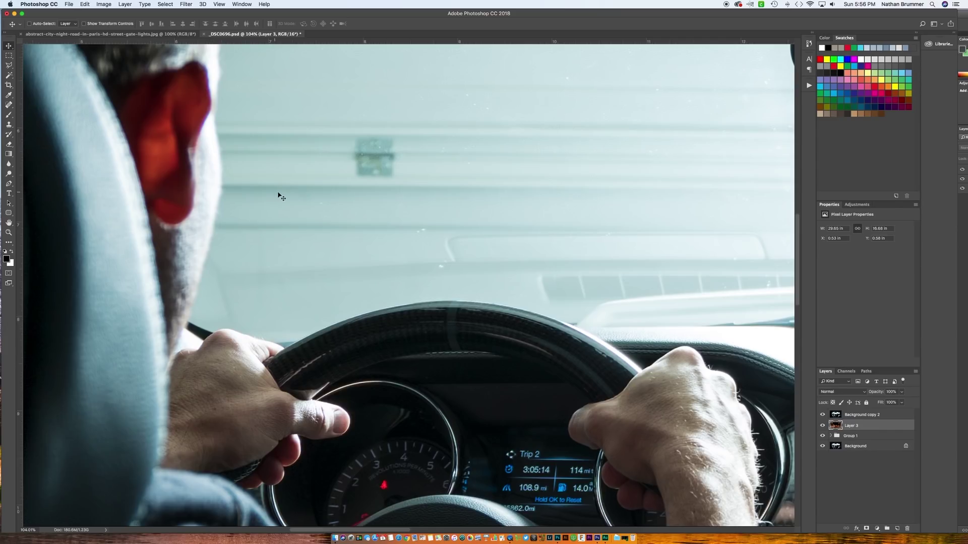
key(super+0)
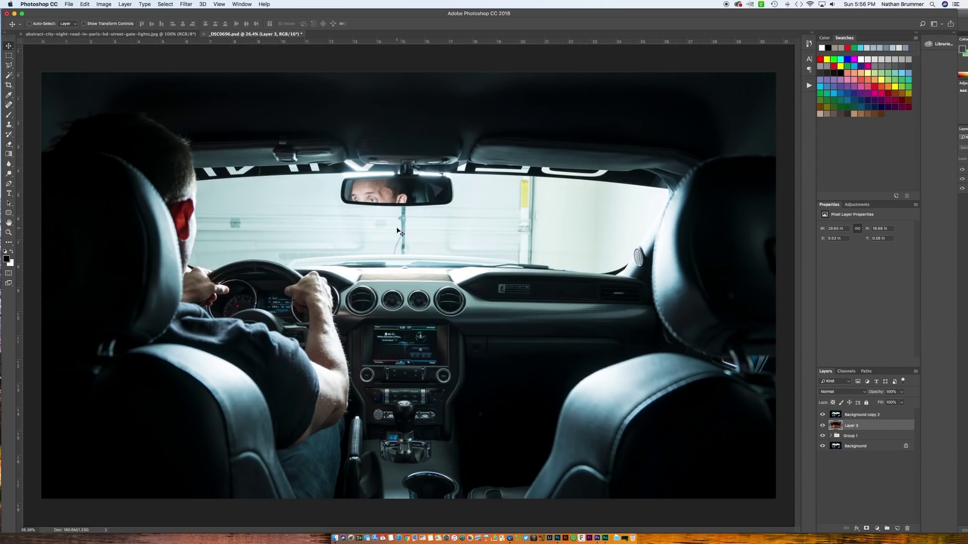
click(9, 184)
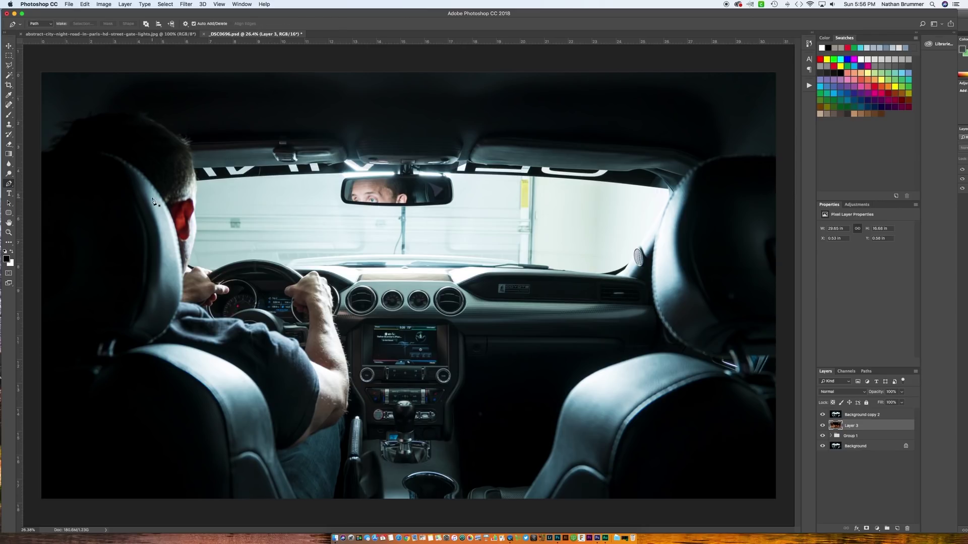
scroll(197, 188, up, 3)
scroll(197, 187, up, 3)
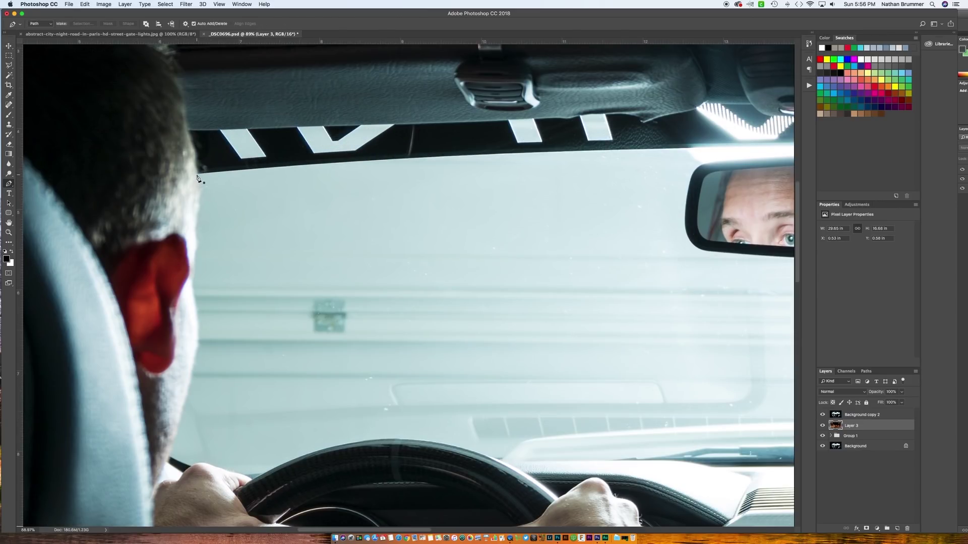
click(196, 174)
drag(428, 158, 533, 154)
scroll(460, 175, right, 5)
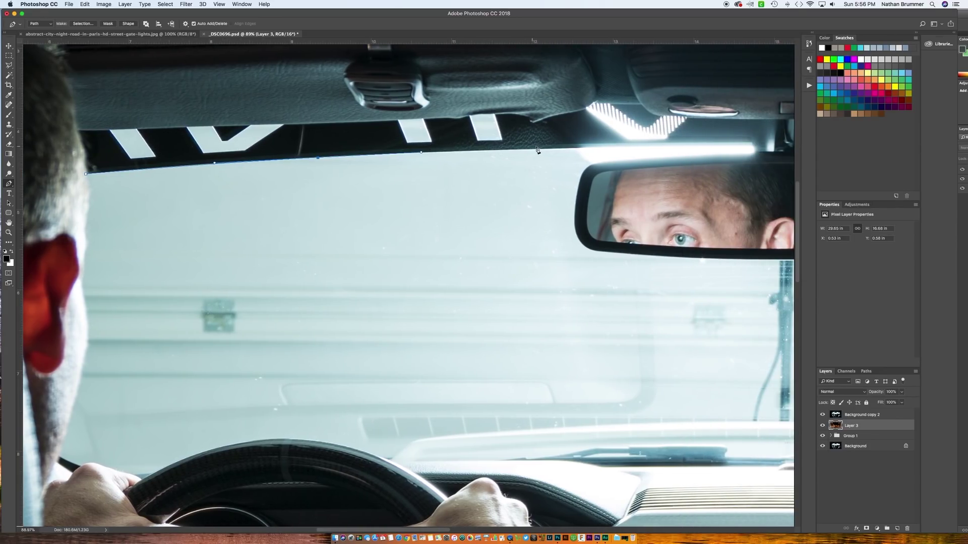
drag(611, 147, 645, 145)
scroll(488, 168, right, 5)
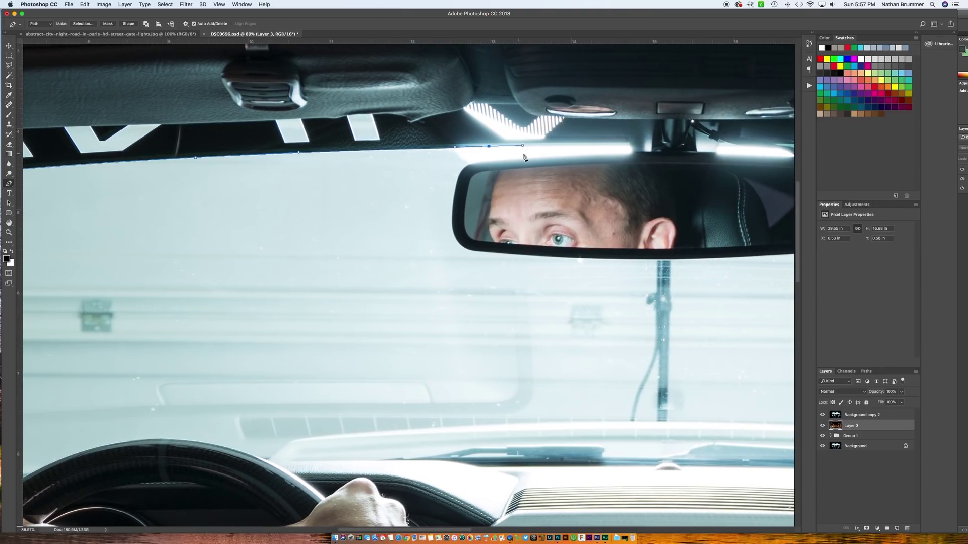
click(629, 143)
- Continue the path around the mirror's driver-side edge and close it across the windshield at the starting anchor
click(631, 148)
drag(511, 159, 481, 255)
scroll(355, 257, left, 3)
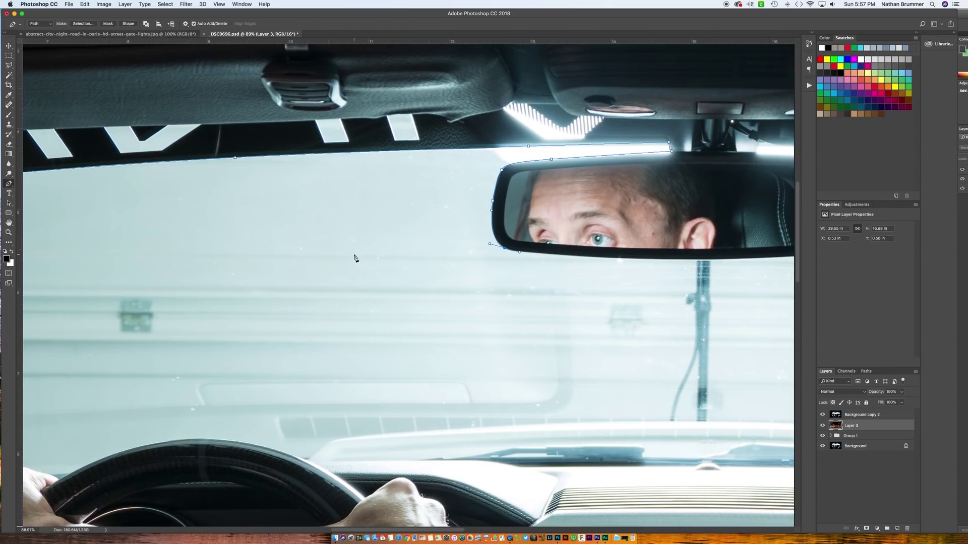
scroll(631, 294, right, 6)
scroll(631, 293, down, 1)
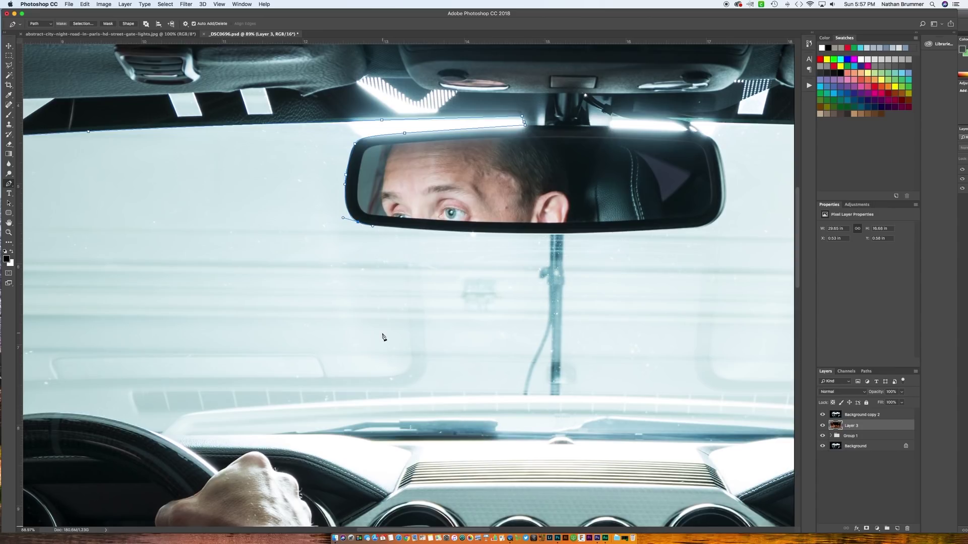
scroll(383, 335, left, 7)
click(177, 234)
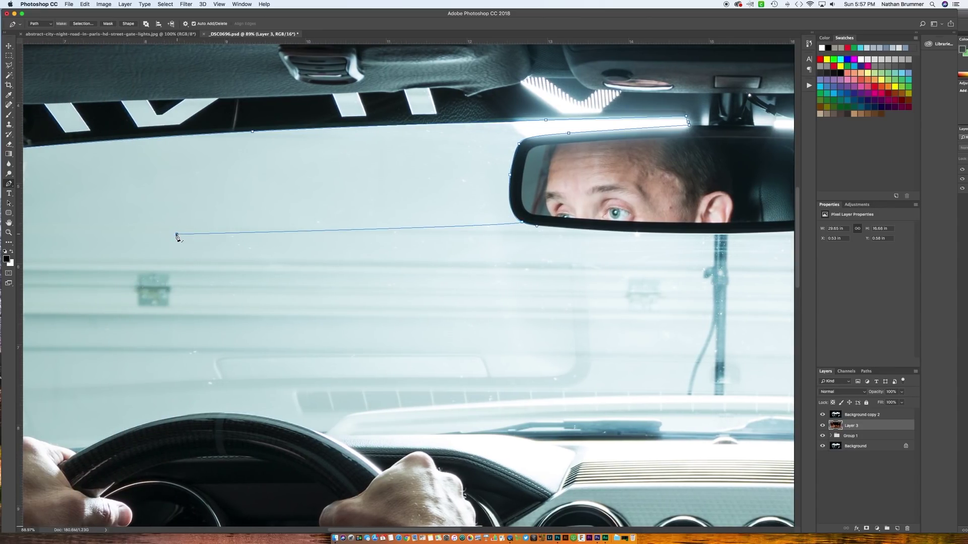
scroll(174, 233, left, 7)
click(191, 149)
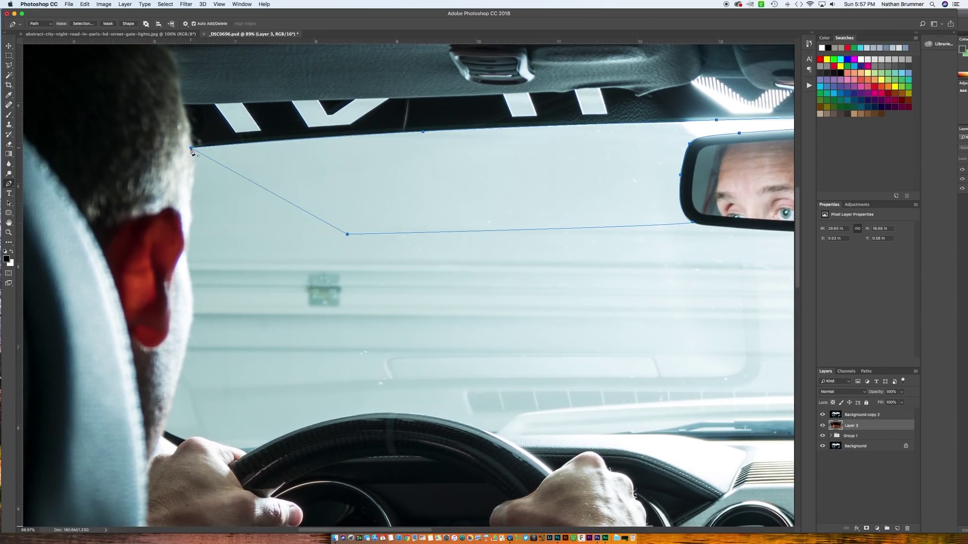
- Convert the closed path to a new anti-aliased selection with a 1-pixel feather radius
right_click(222, 164)
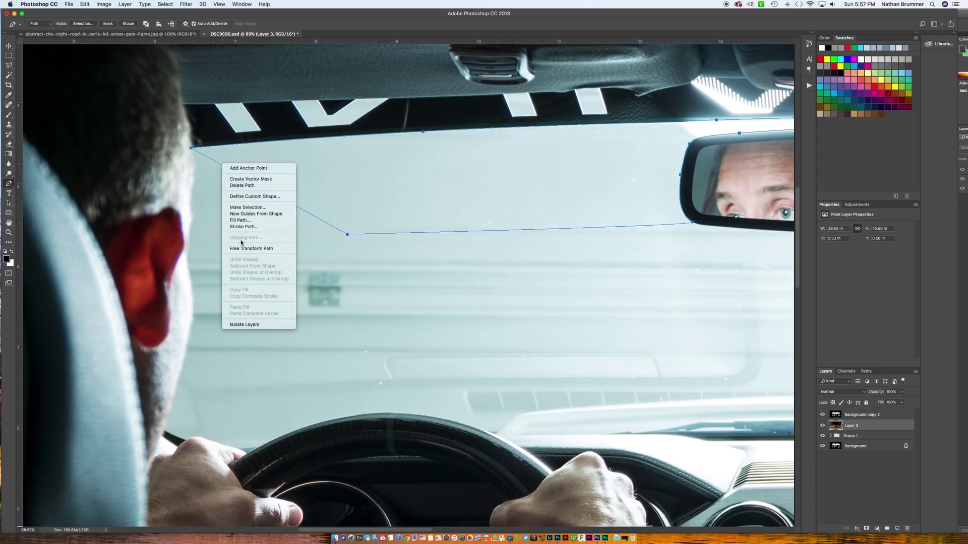
click(238, 208)
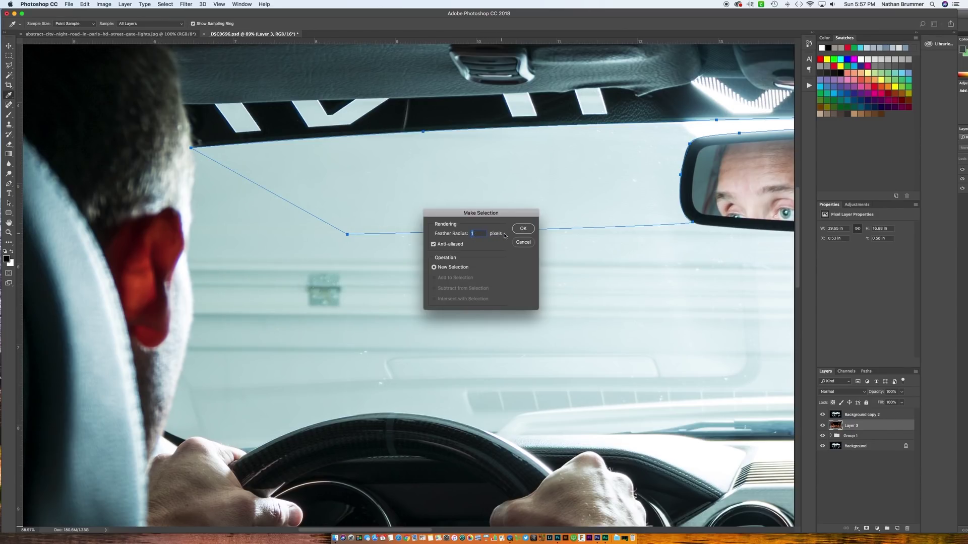
click(522, 230)
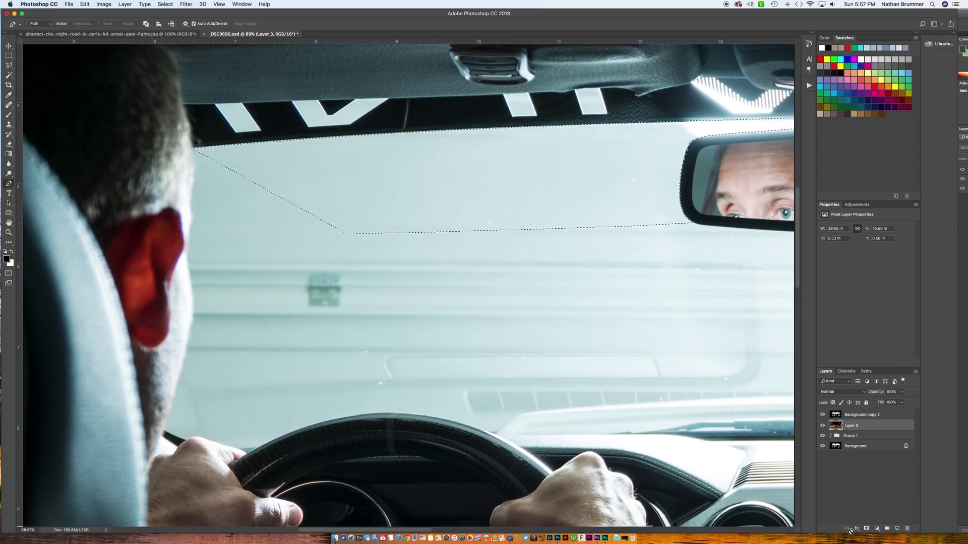
- Add a layer mask from the selection to Background copy 2 and invert it so the street shows through the windshield
click(858, 416)
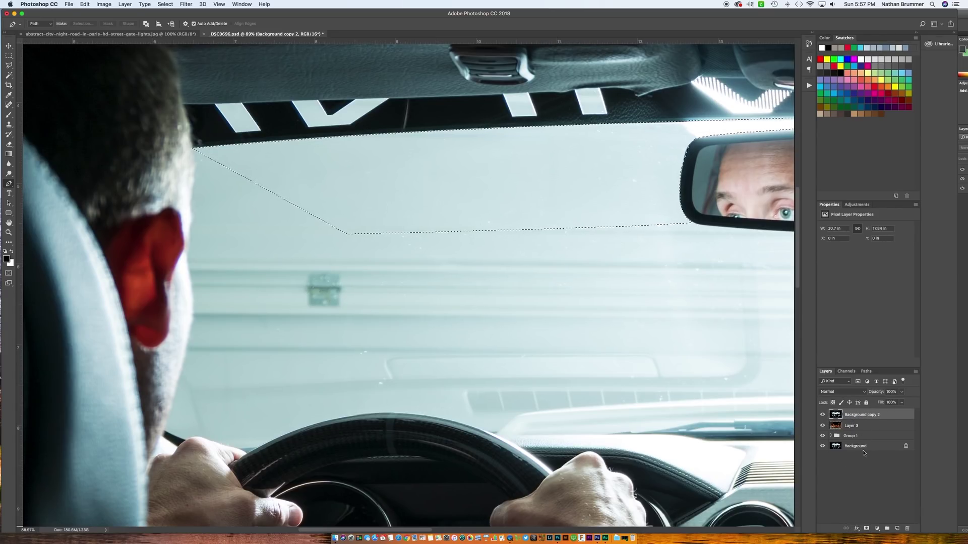
click(867, 528)
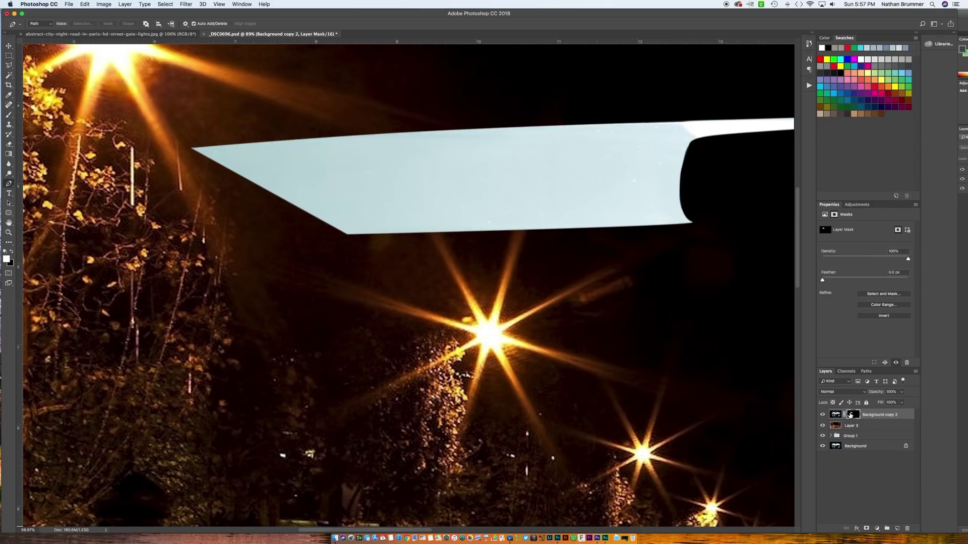
key(super+i)
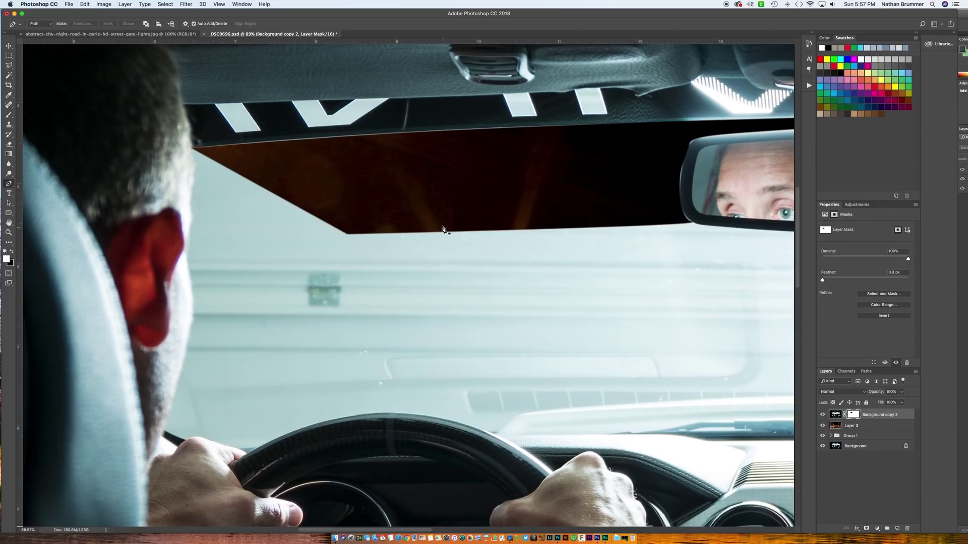
key(super+0)
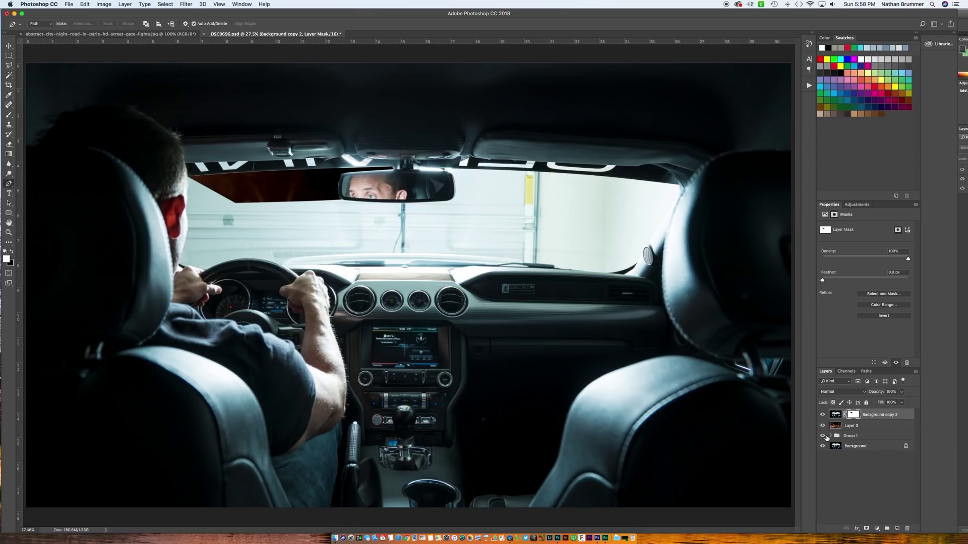
- Expand Group 1 and examine the layer masks on Background copy and Curves 1
click(831, 436)
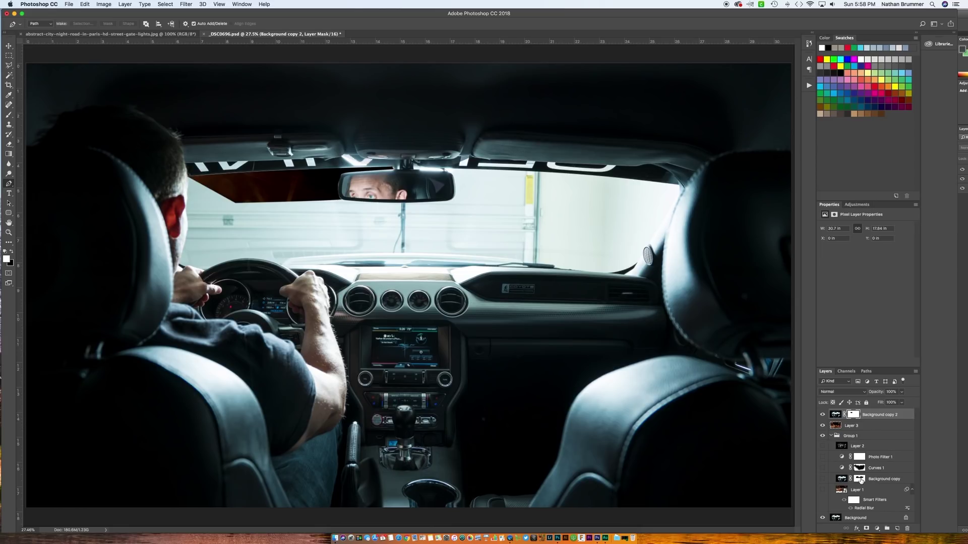
mouse_move(859, 480)
mouse_down()
mouse_move(860, 416)
mouse_move(859, 479)
mouse_up()
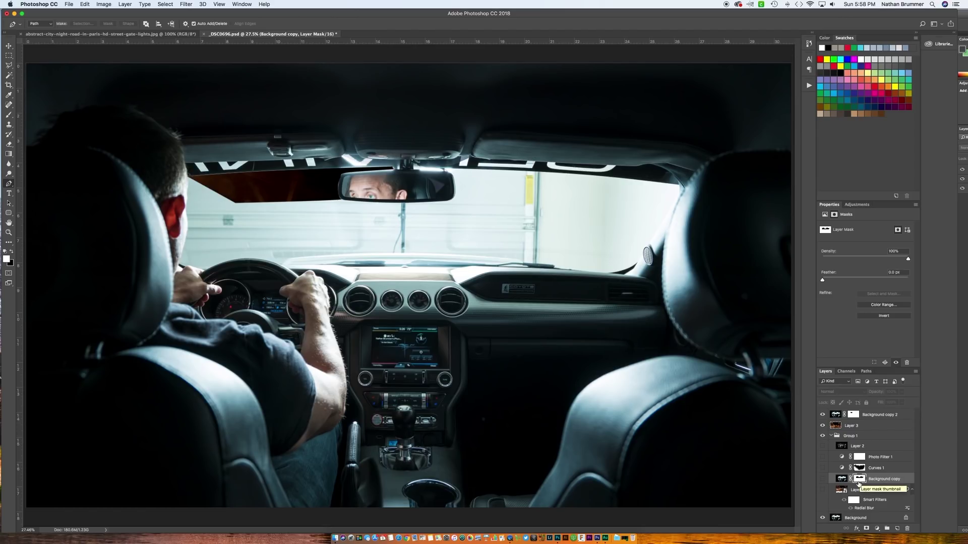
drag(860, 483, 856, 485)
drag(860, 481, 861, 468)
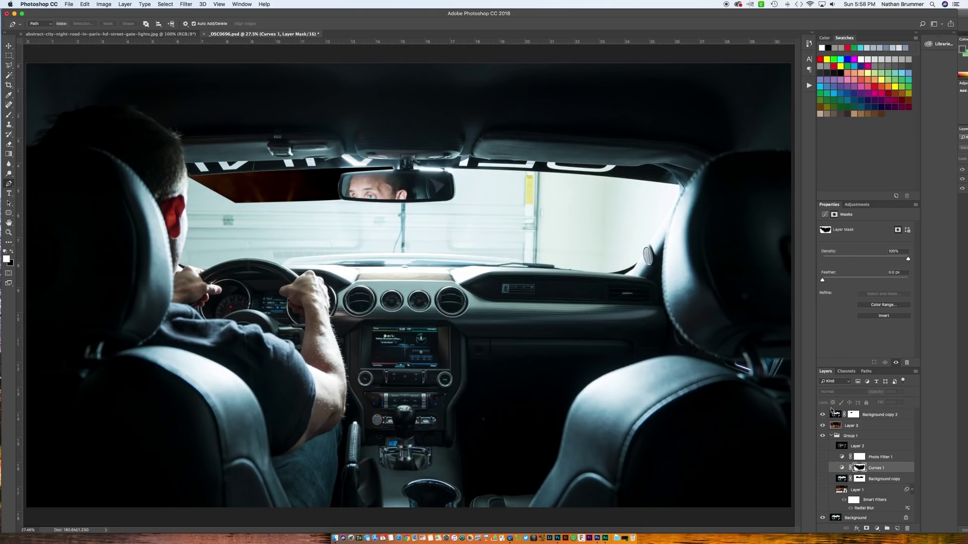
- Remove the layer mask from Background copy 2 without applying it to the layer
click(855, 416)
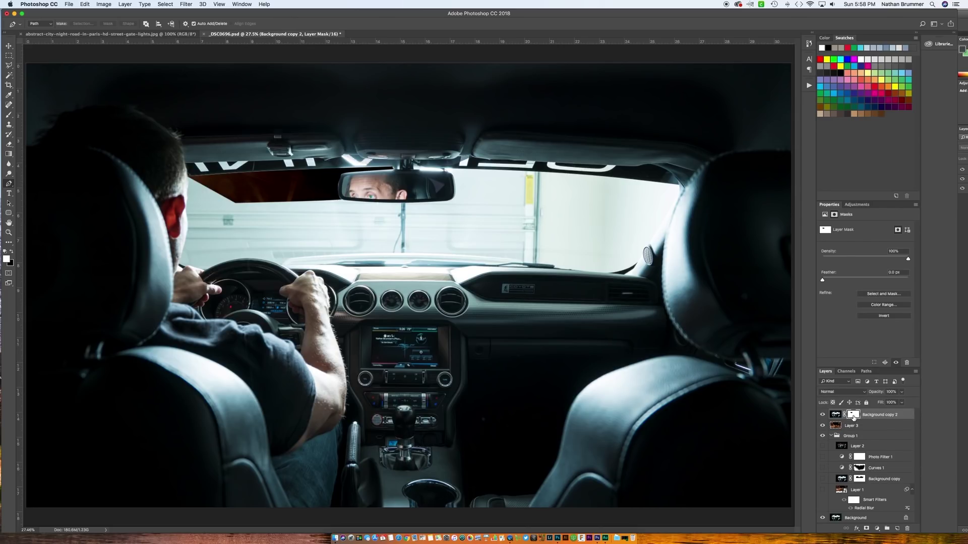
key(Delete)
key(super+z)
drag(854, 418, 908, 528)
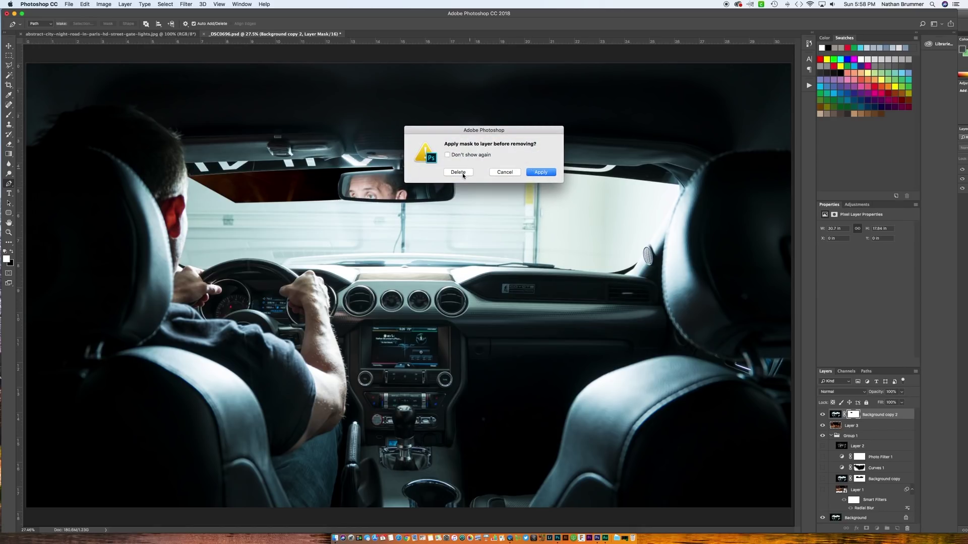
click(458, 172)
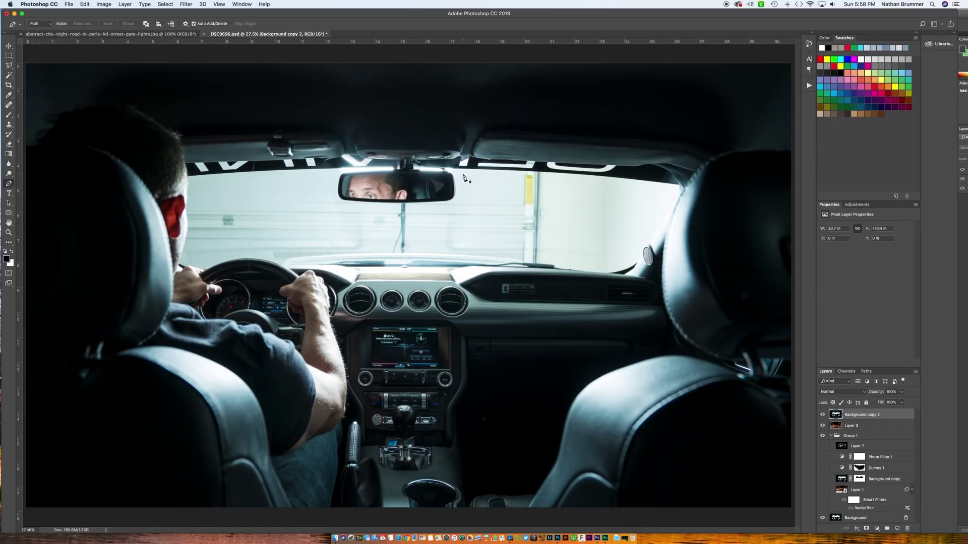
- Move the masked Background copy out of Group 1 to the top of the stack in place of Background copy 2, and collapse the group
click(858, 480)
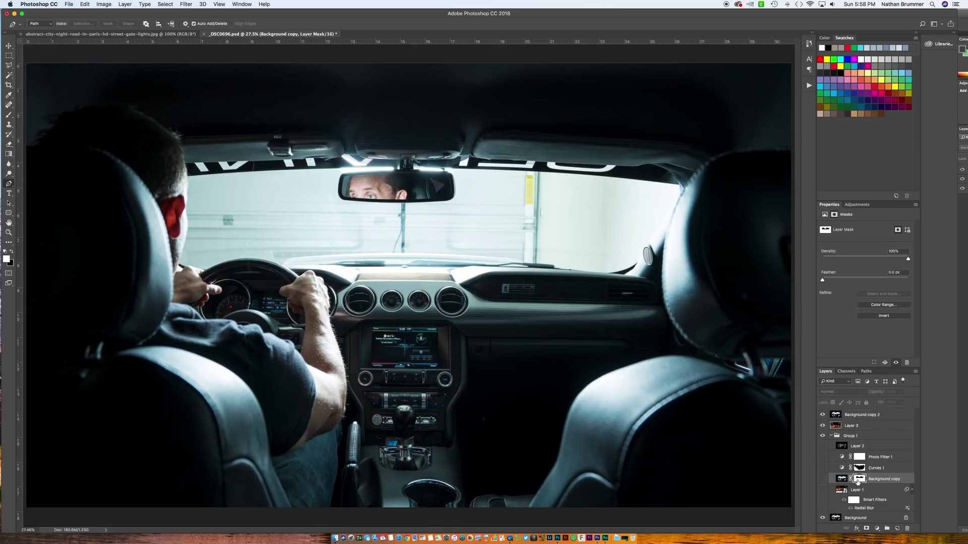
drag(859, 480, 860, 414)
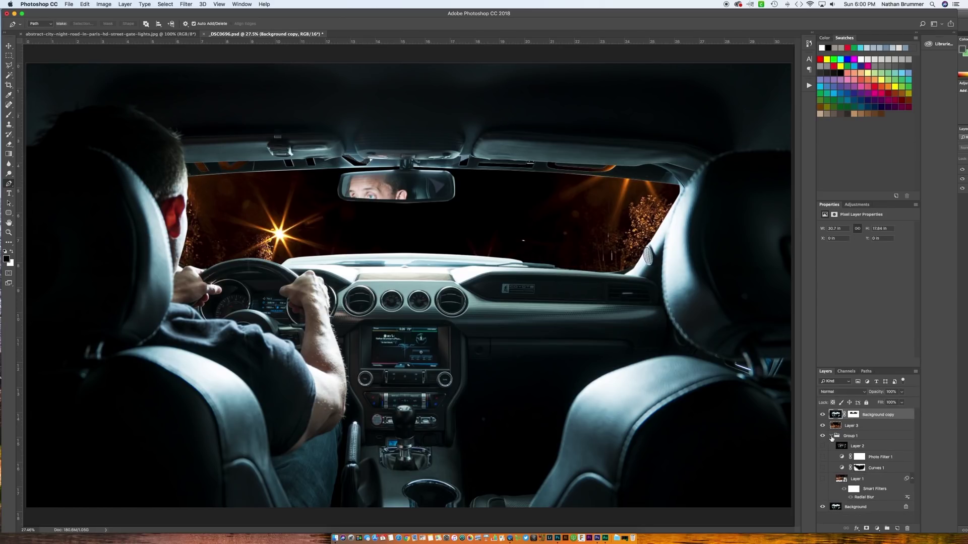
click(831, 437)
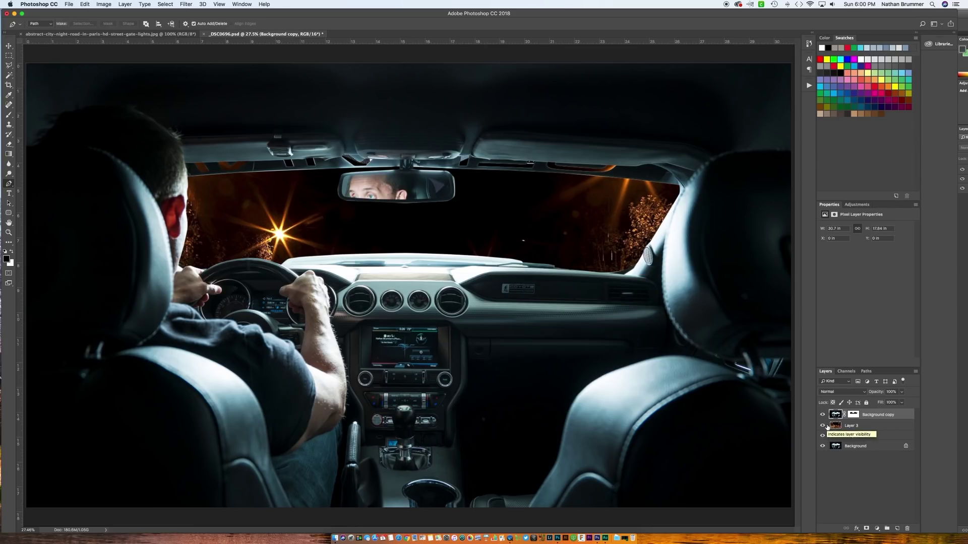
- Move the street image on Layer 3 straight up until the road and its vanishing point sit inside the windshield opening
click(837, 428)
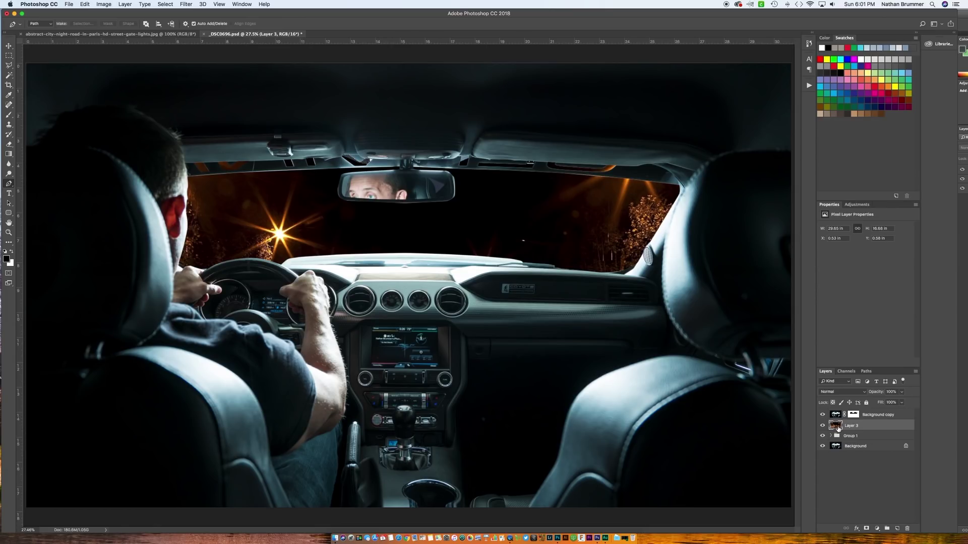
key(v)
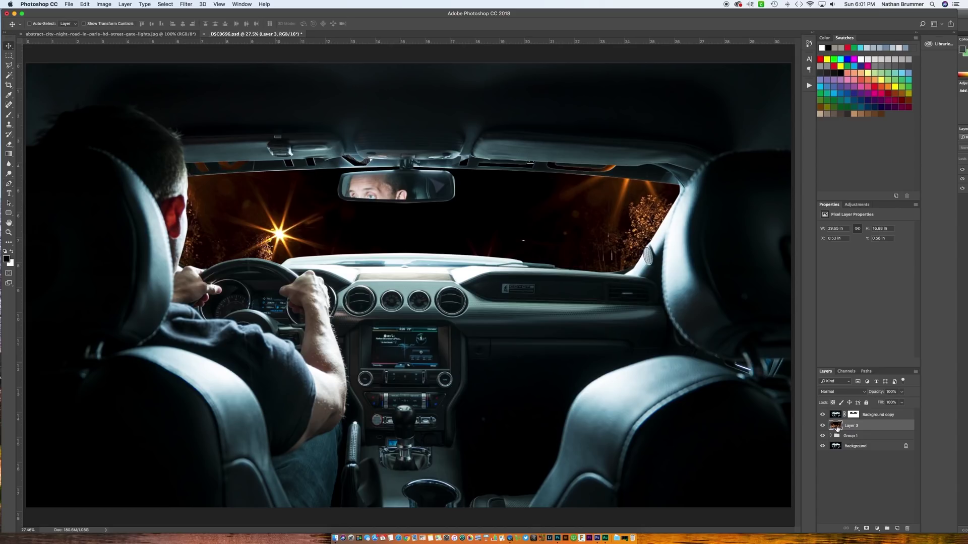
key(shift+Up)
key(shift+Up)
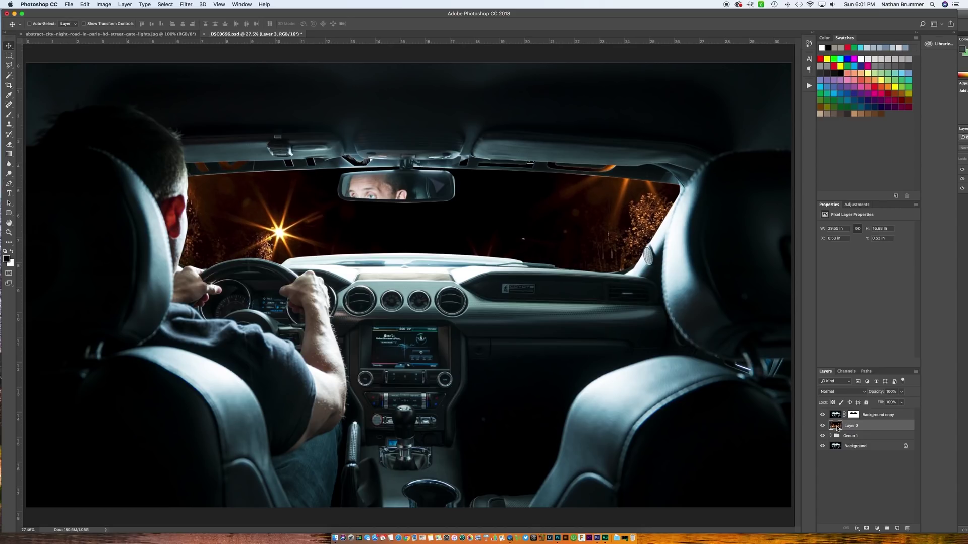
key(shift+Up)
key(shift+Up)
key(shift+Up)
key(shift+Up)
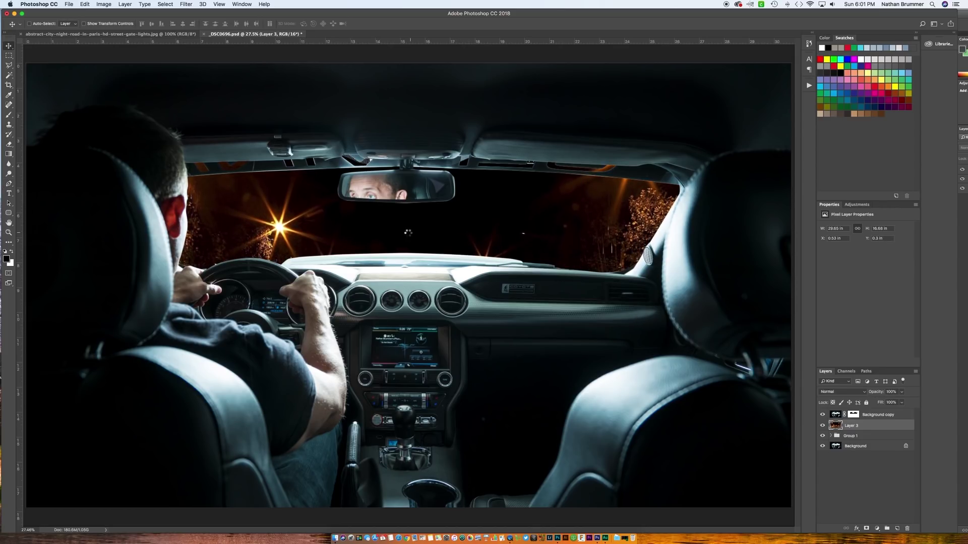
drag(411, 237, 411, 150)
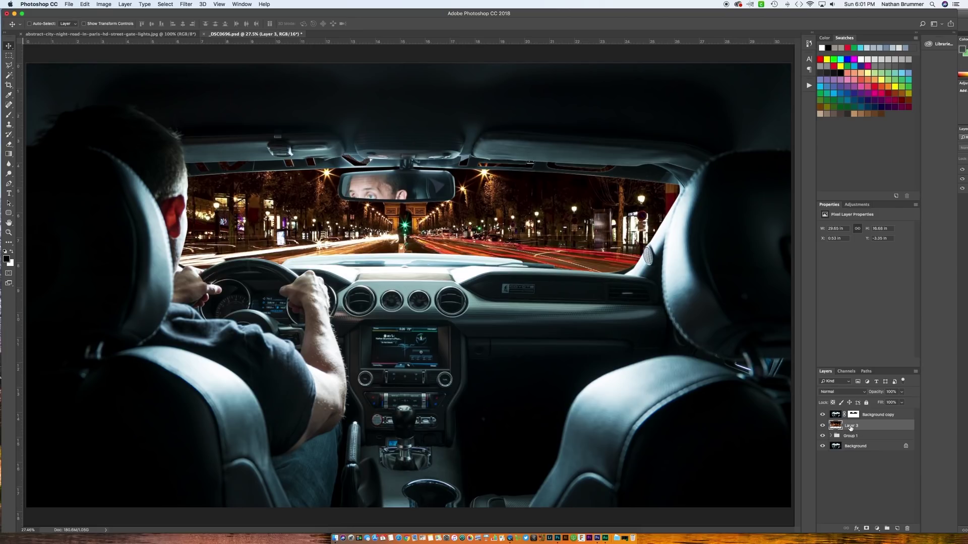
- Convert Layer 3 to a smart object and apply a Radial Blur with the Spin method, an amount of 33 and Good quality
right_click(870, 428)
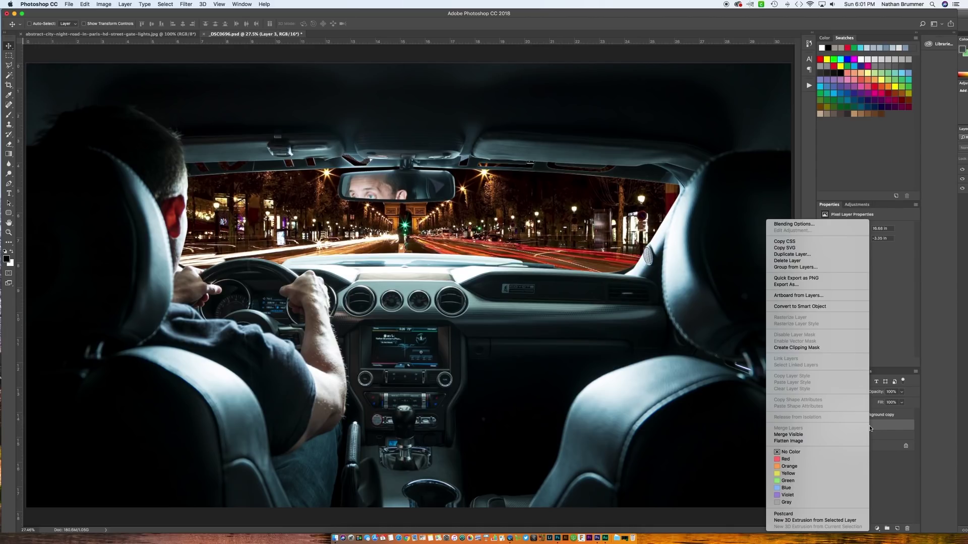
click(797, 307)
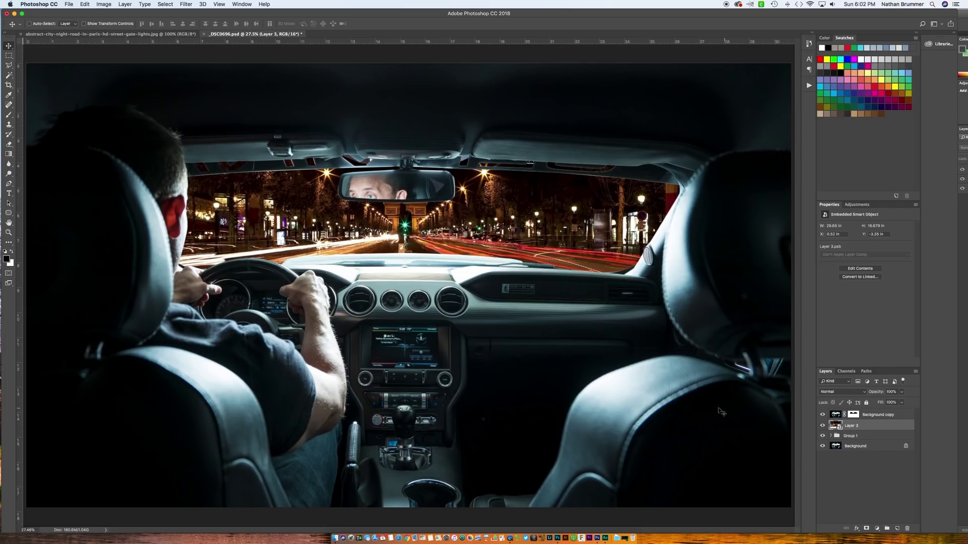
click(186, 5)
mouse_move(194, 96)
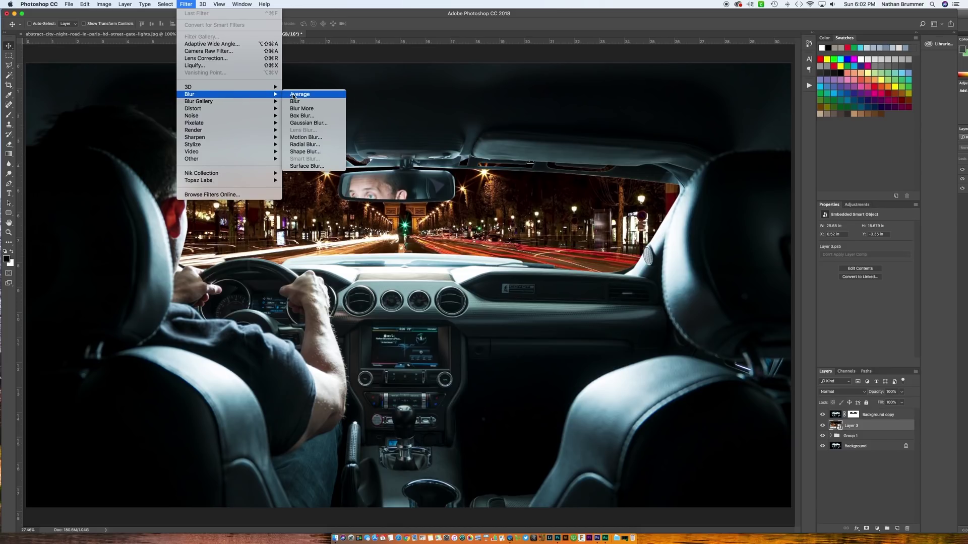
click(307, 145)
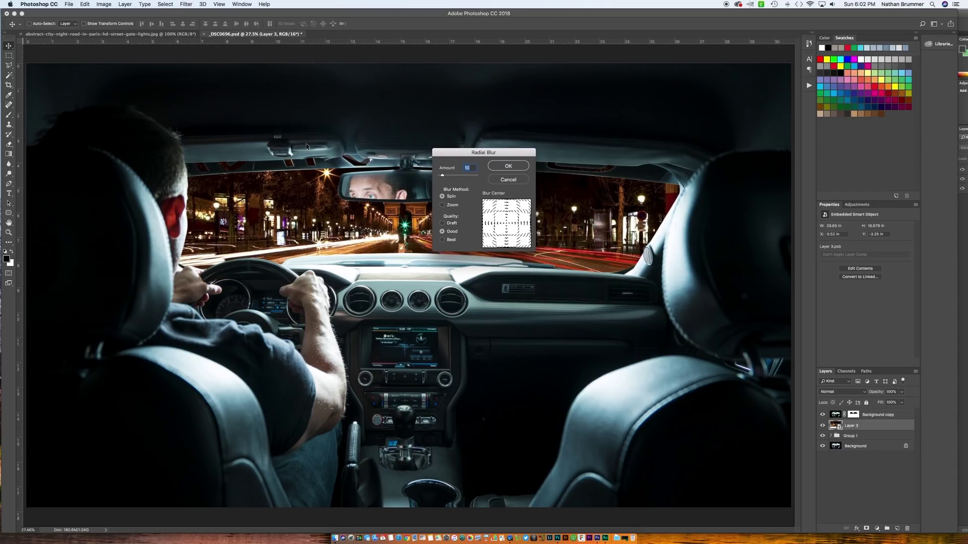
drag(462, 152, 546, 138)
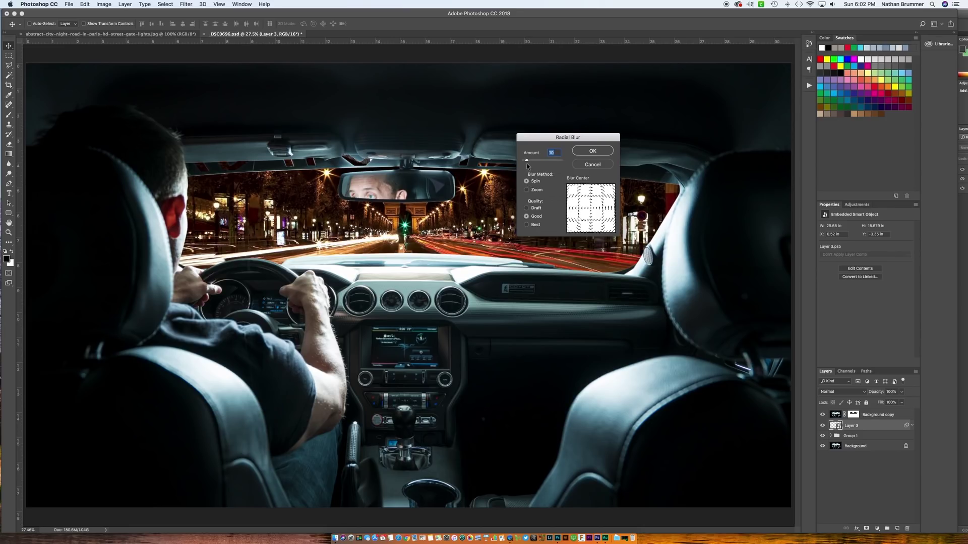
drag(527, 162, 535, 161)
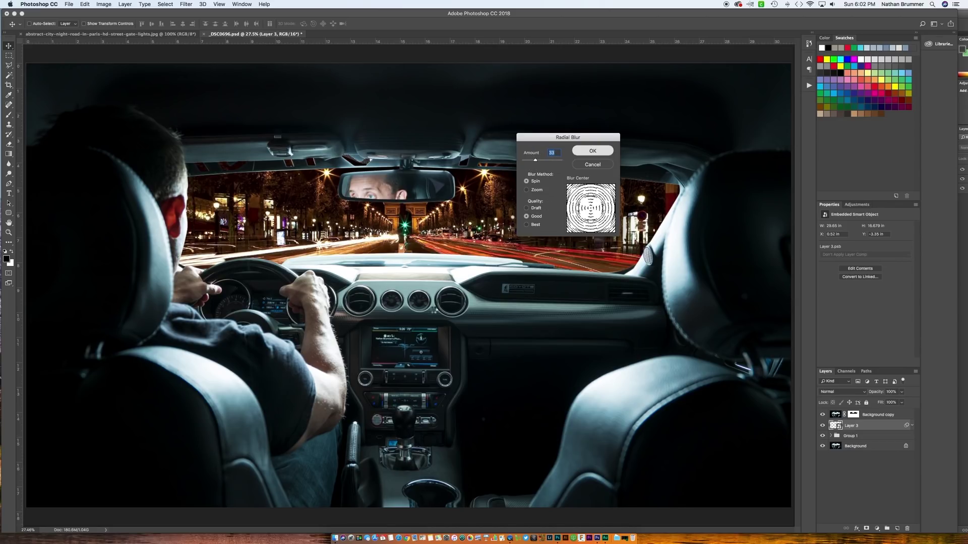
key(Return)
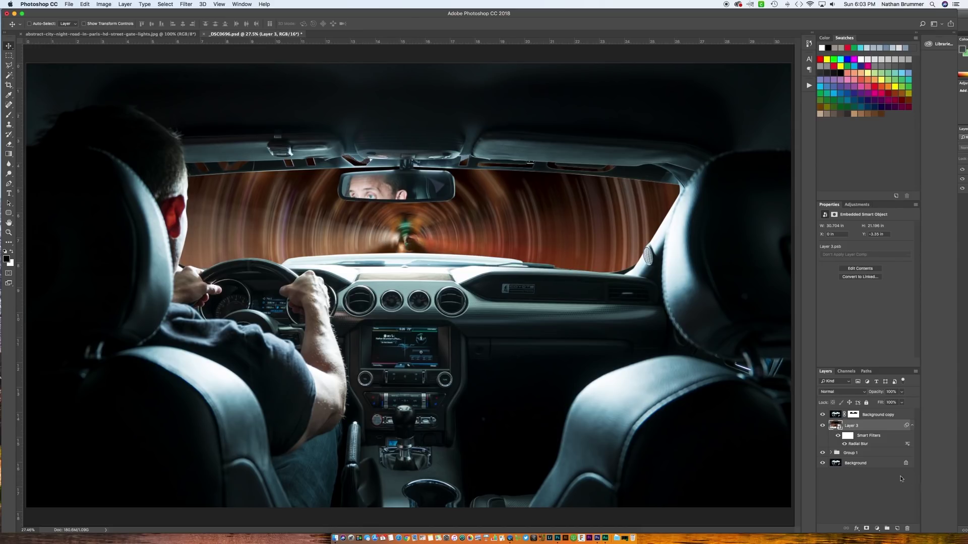
- Change Layer 3's Radial Blur to the Zoom method with an amount of 55 and its center nudged toward the road's vanishing point
double_click(859, 445)
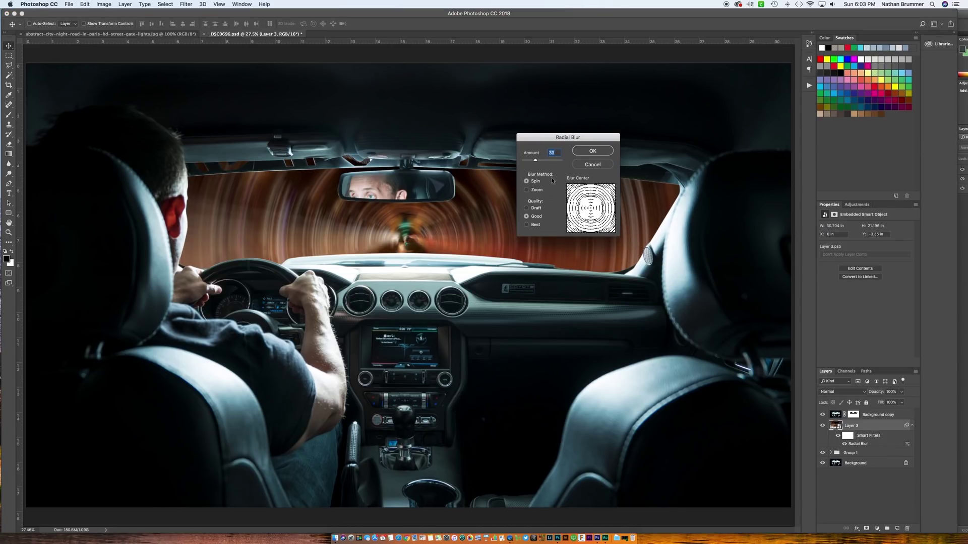
click(526, 190)
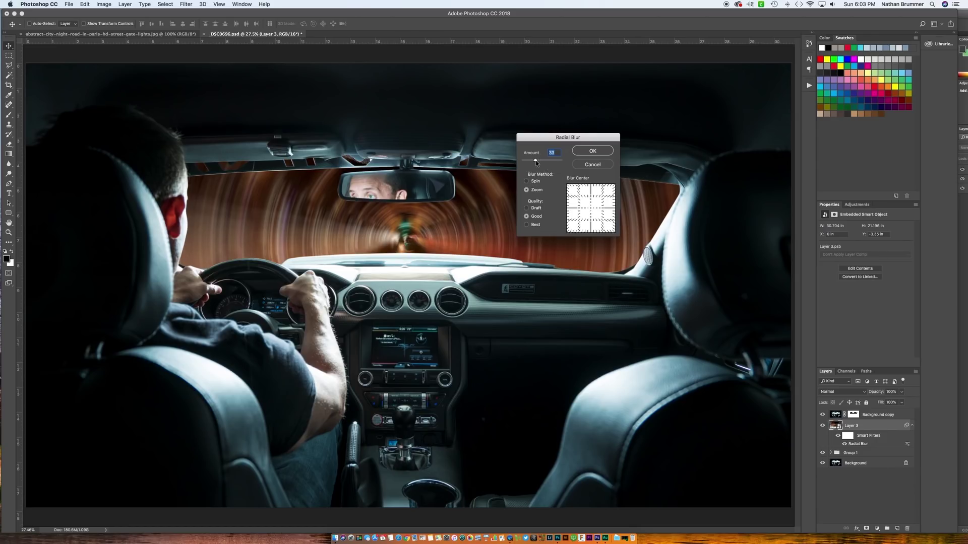
drag(537, 162, 543, 161)
click(592, 211)
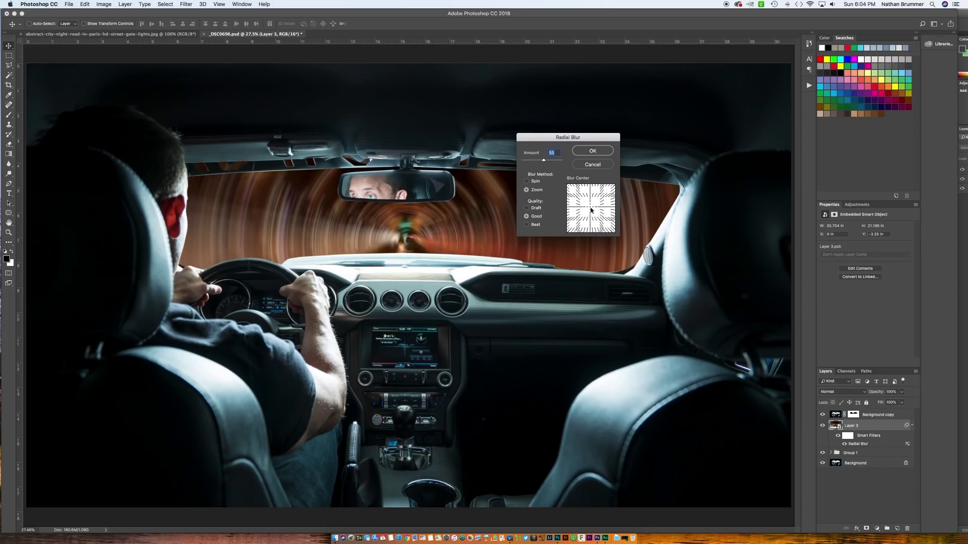
click(586, 152)
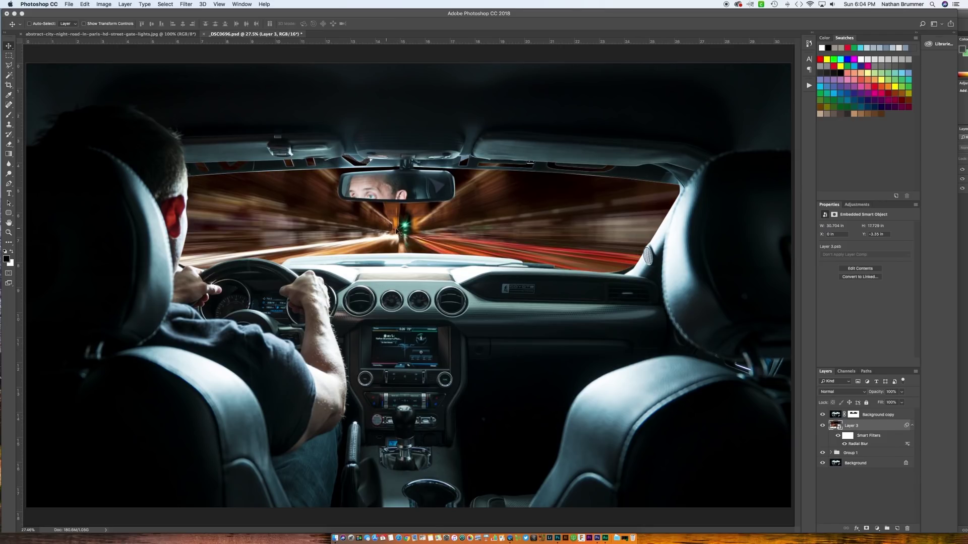
- Fine-tune the center of Layer 3's Radial Blur so the zoom streaks radiate from the traffic light at the end of the road
double_click(858, 444)
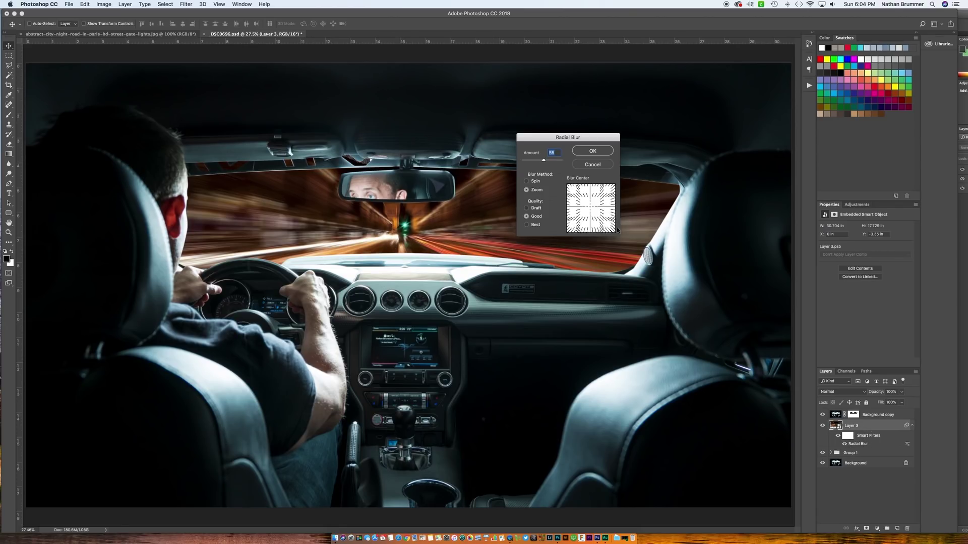
drag(590, 210, 592, 210)
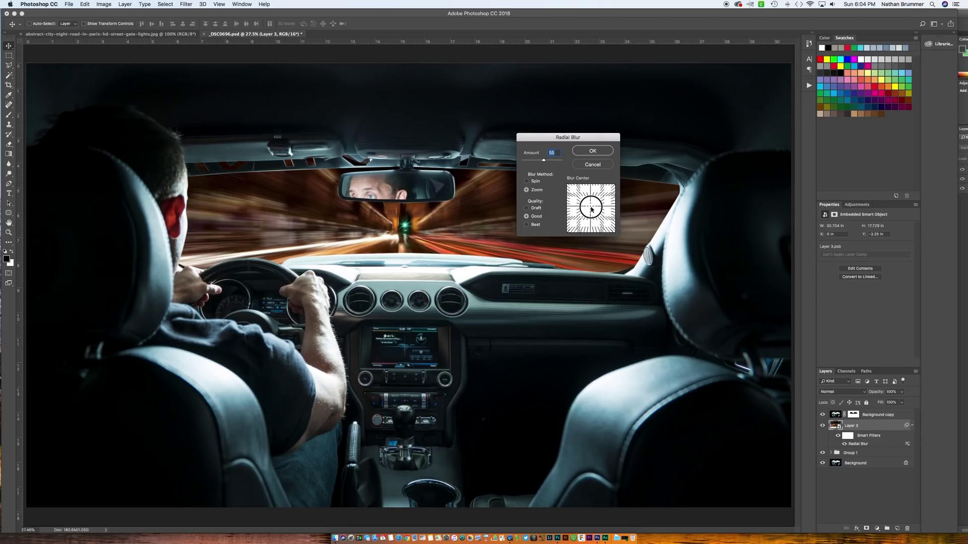
drag(591, 209, 592, 209)
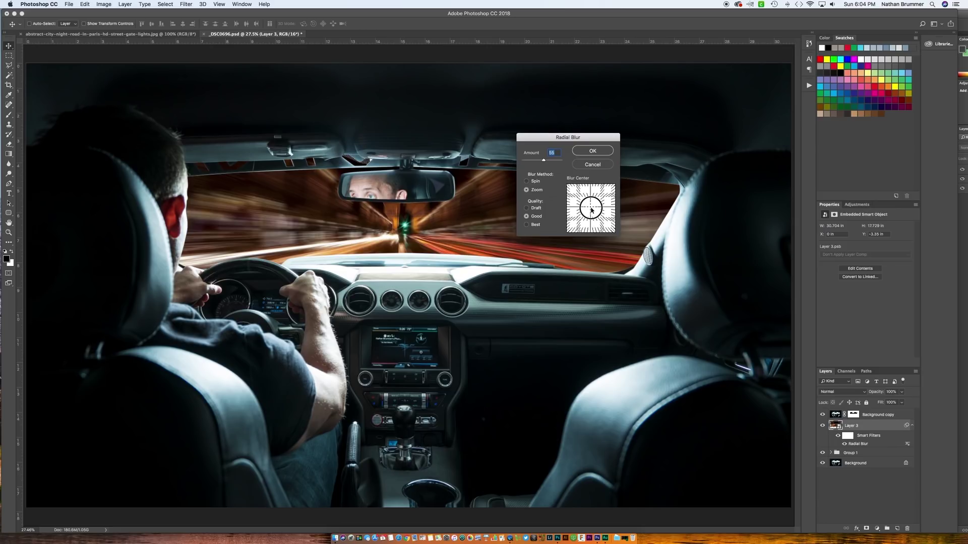
key(Return)
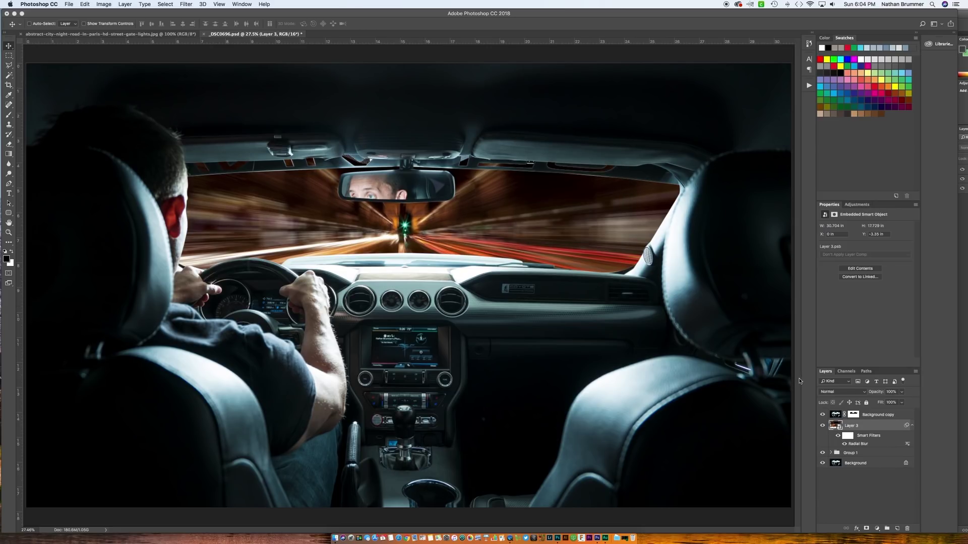
double_click(864, 443)
click(592, 209)
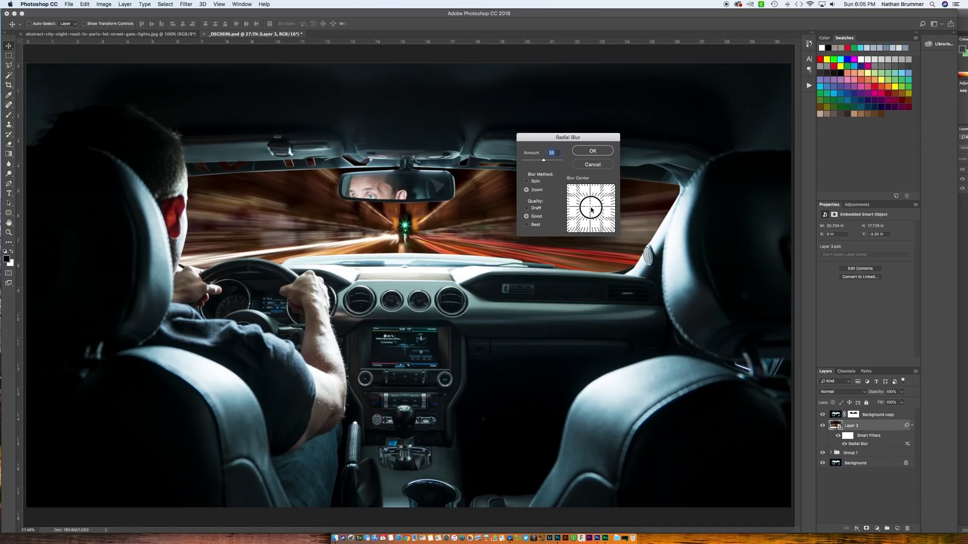
click(591, 151)
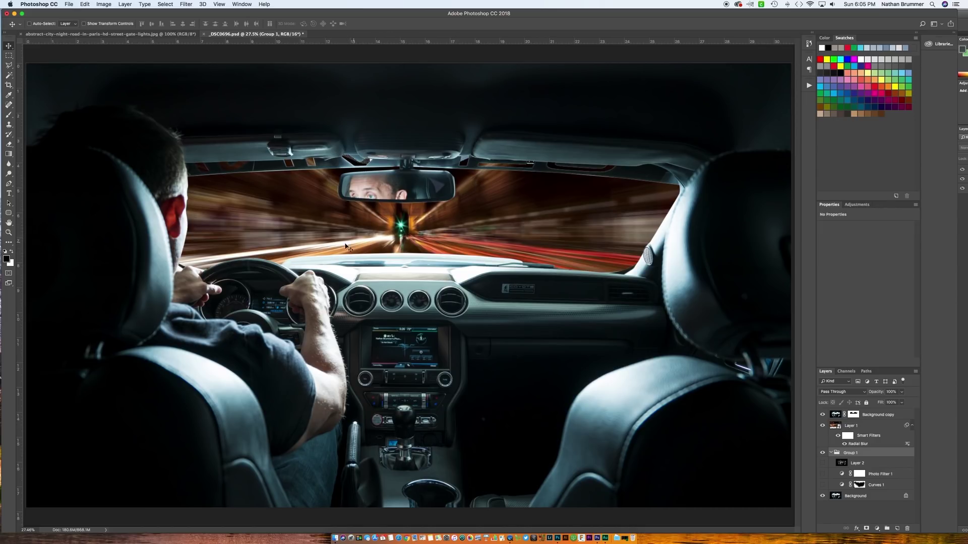
- Set the Radial Blur amount on Layer 1 to 77 and collapse Group 1
double_click(860, 444)
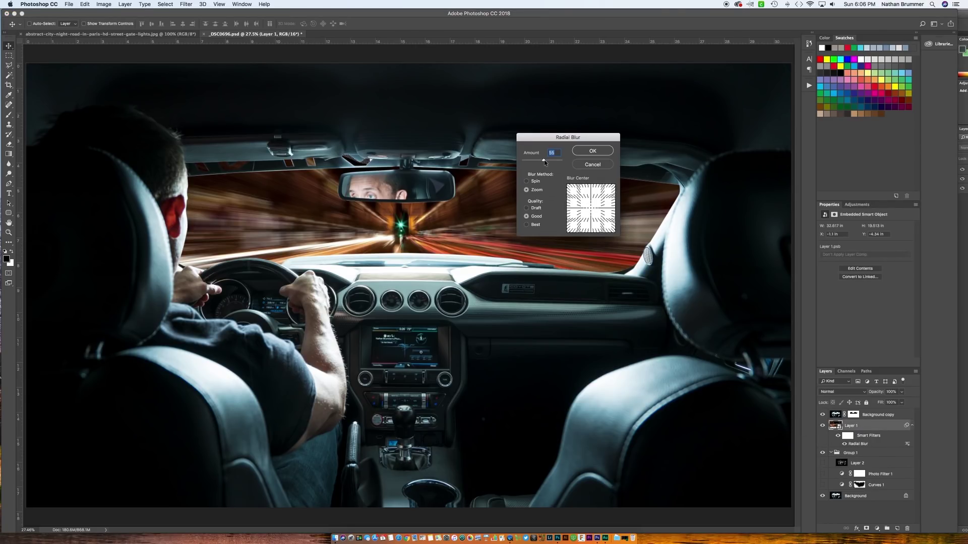
drag(545, 163, 553, 162)
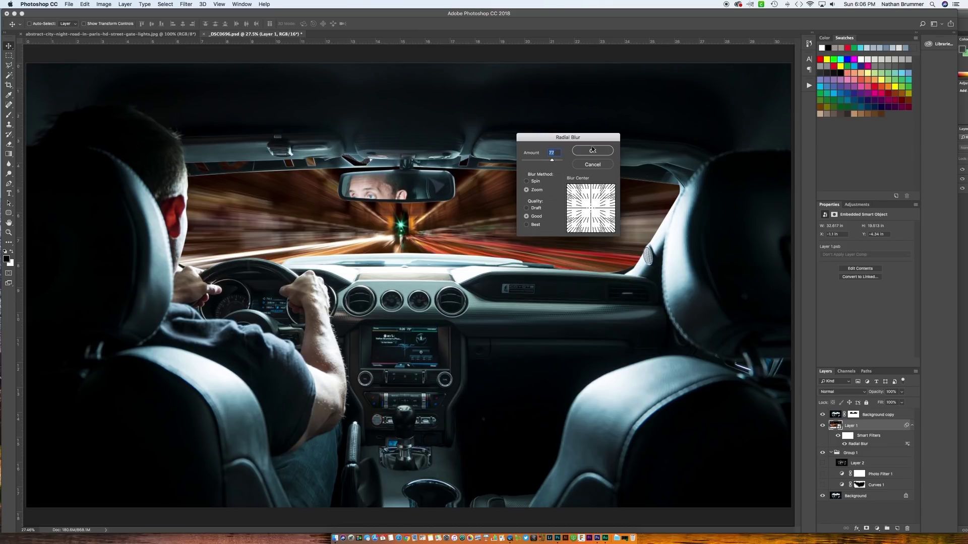
click(593, 150)
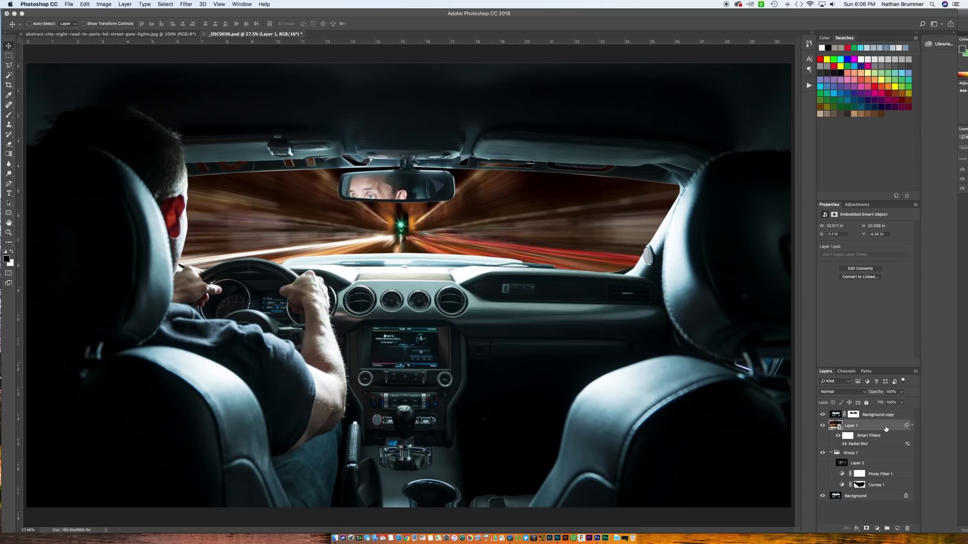
click(834, 452)
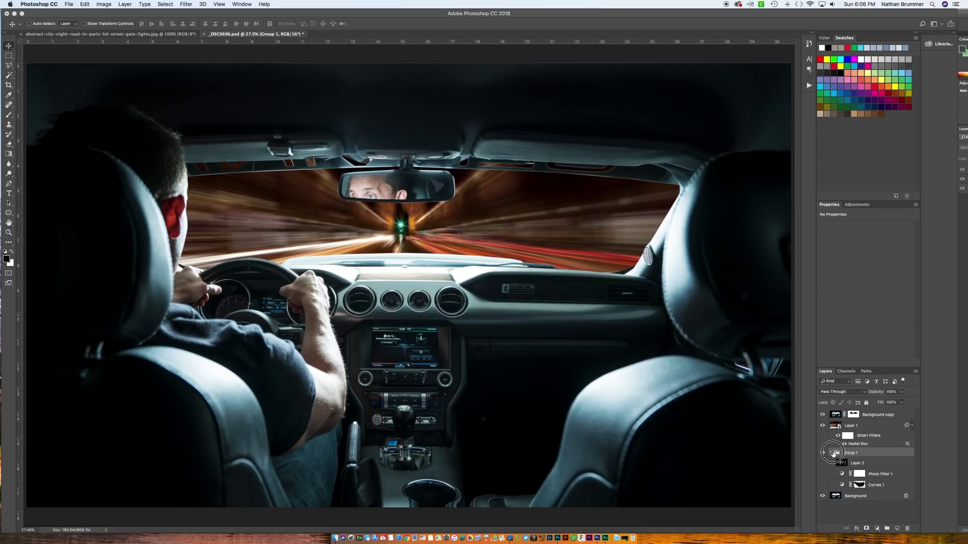
click(831, 452)
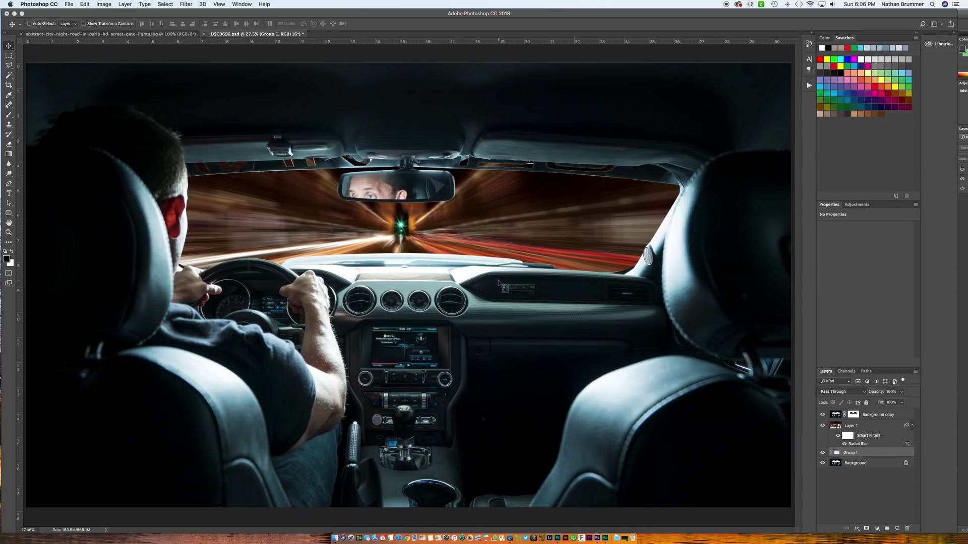
- Hide Group 1 and select the Background copy layer
drag(318, 116, 325, 120)
scroll(204, 403, down, 2)
scroll(203, 403, down, 2)
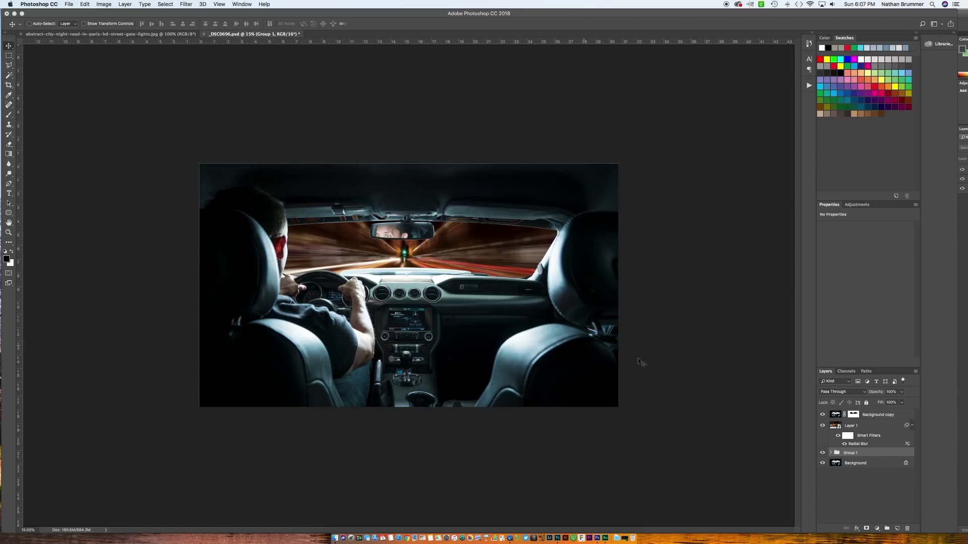
click(822, 453)
click(871, 414)
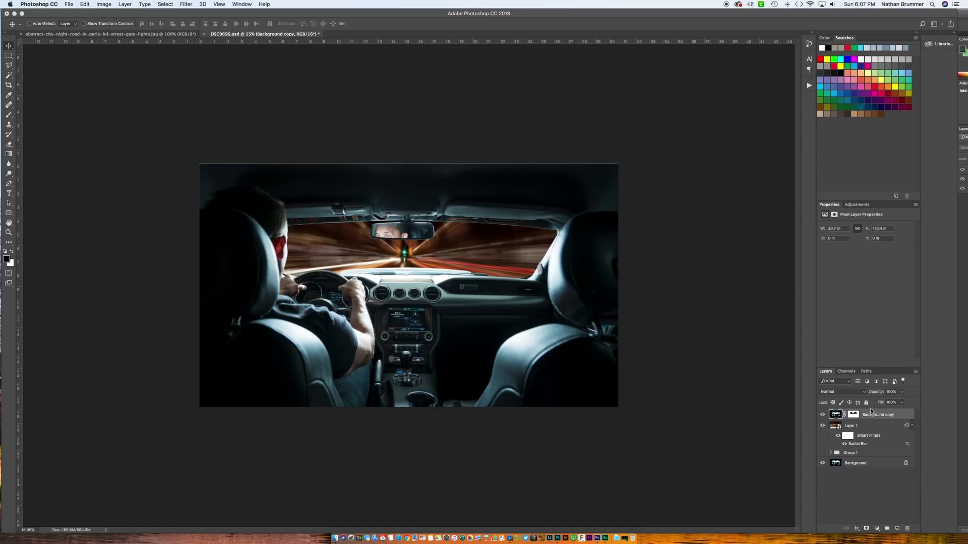
- Add a Curves adjustment above the Background copy layer and darken the midtones, moving input 153 to output 110
click(857, 205)
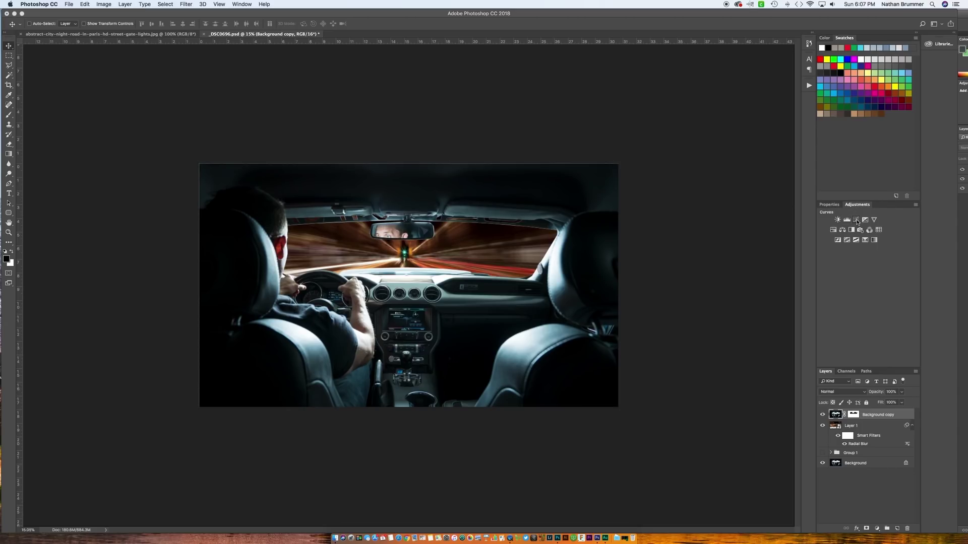
click(855, 220)
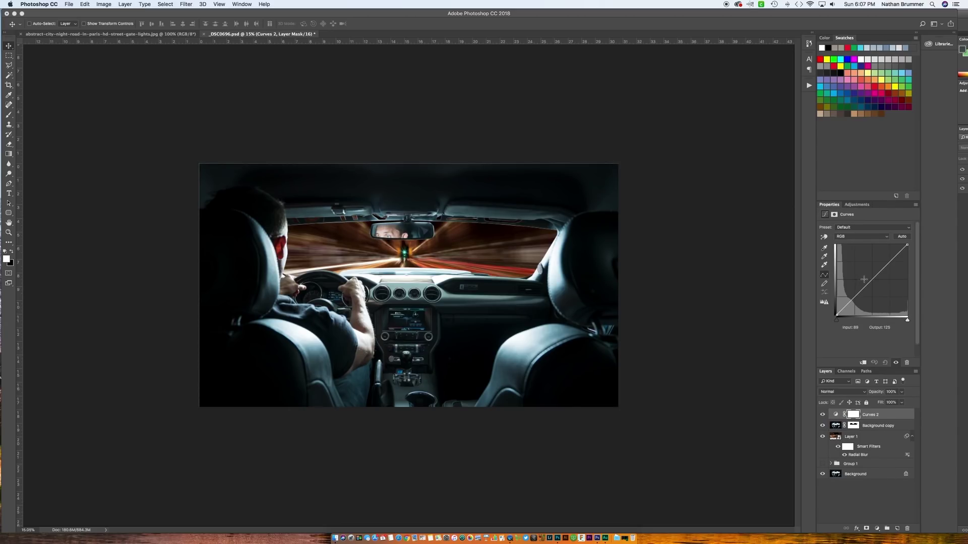
drag(872, 279, 880, 286)
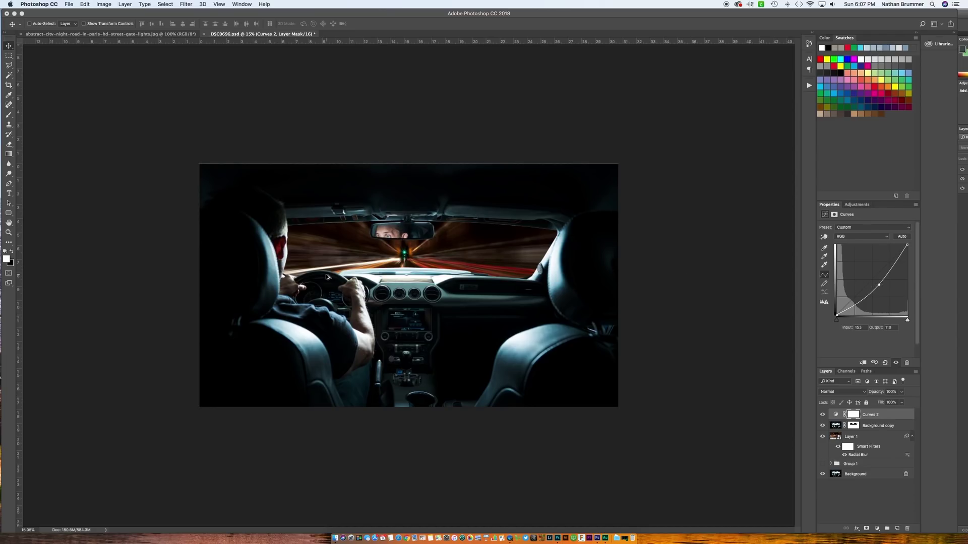
scroll(327, 276, up, 3)
scroll(327, 276, down, 2)
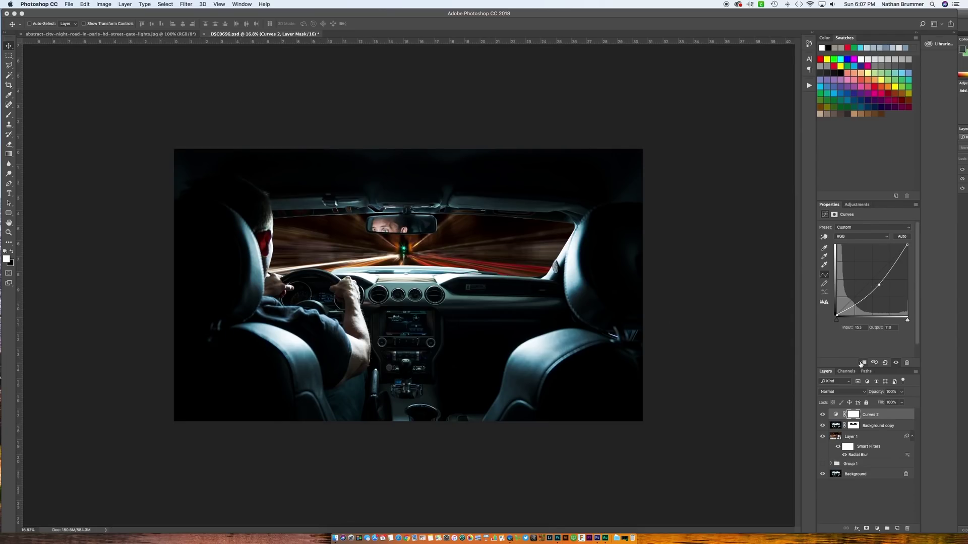
- Fill the Curves 2 layer mask with black to hide its darkening
click(853, 416)
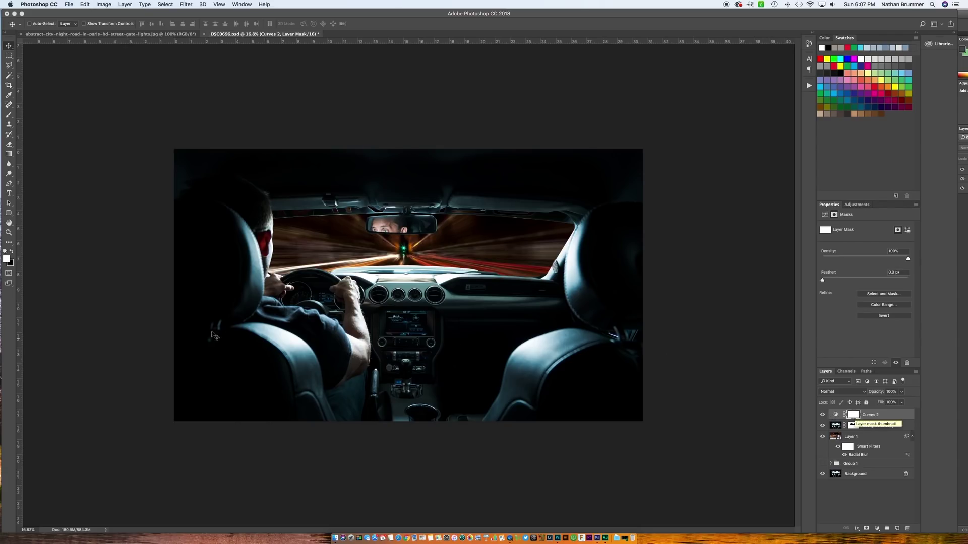
key(x)
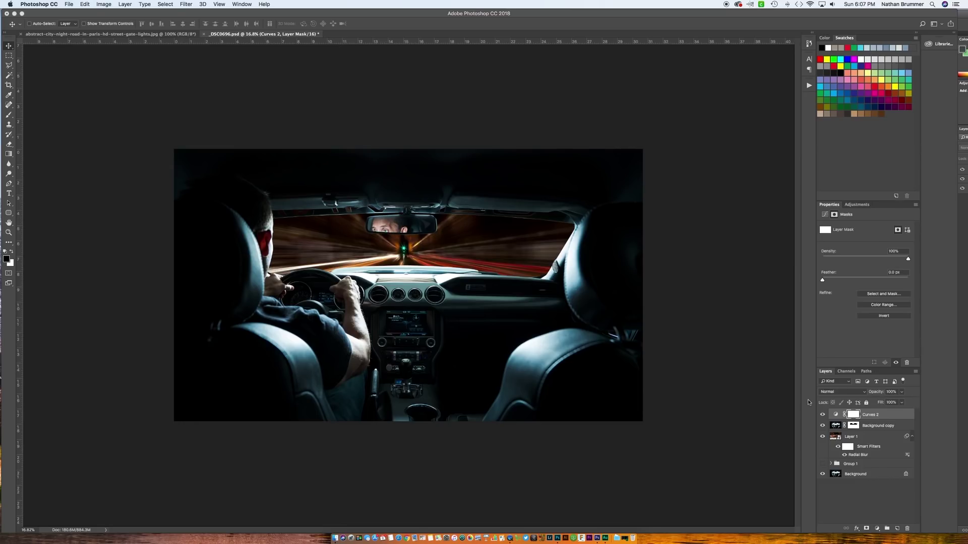
key(alt+BackSpace)
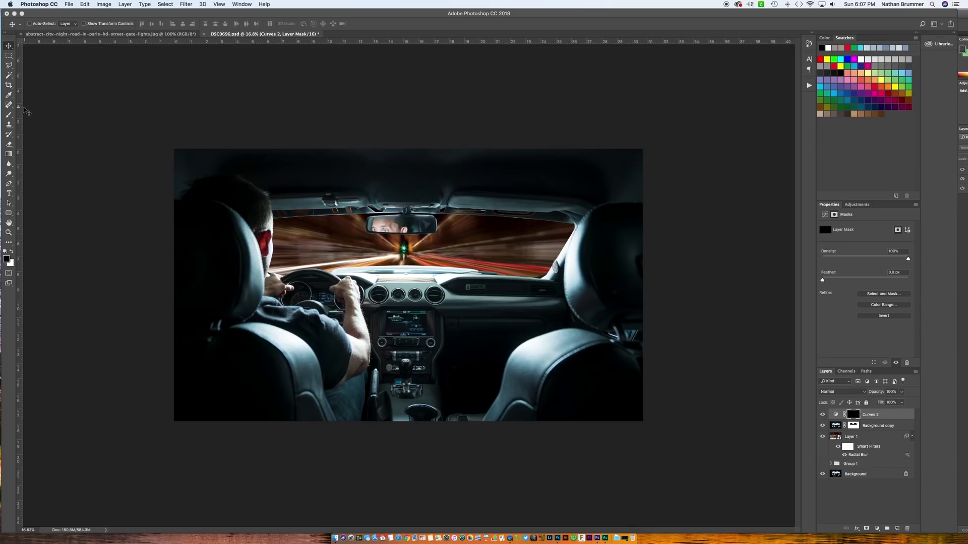
- Set up a soft round brush at 2000 px with 72% flow for painting the mask
click(9, 114)
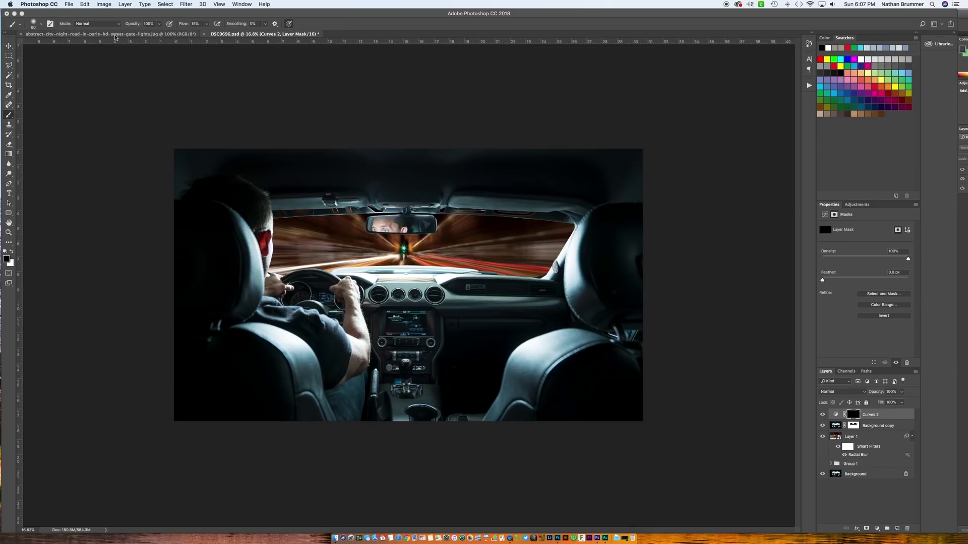
click(40, 25)
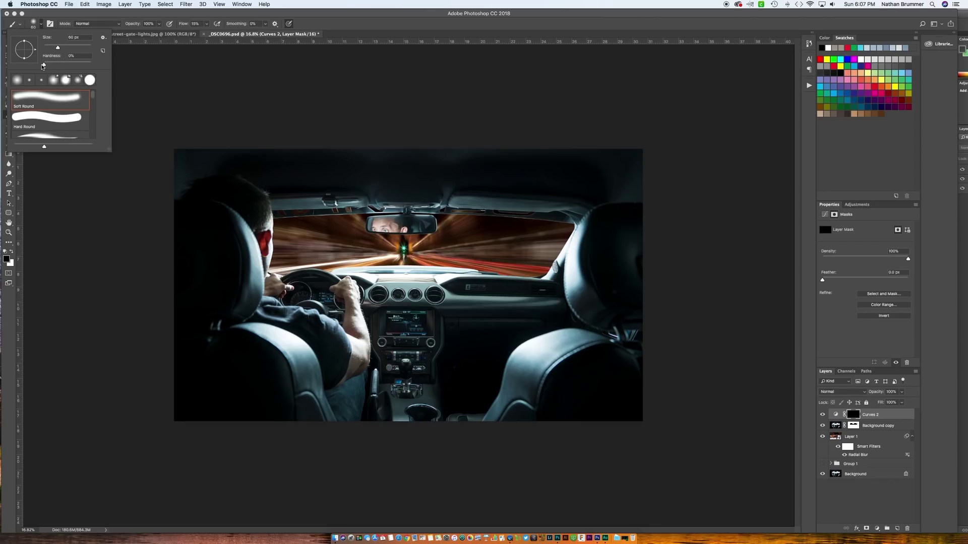
click(51, 54)
drag(58, 49, 66, 49)
click(310, 111)
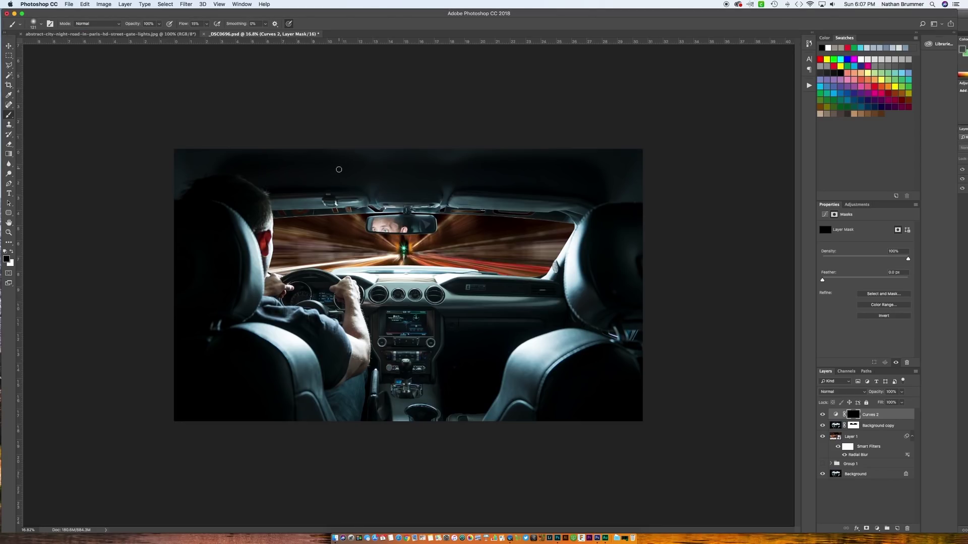
key(bracketright)
key(bracketright)
key(bracketright)
key(bracketright)
key(bracketright)
key(bracketright)
key(bracketright)
key(bracketright)
key(bracketright)
key(bracketright)
key(bracketright)
key(bracketright)
key(bracketright)
key(bracketleft)
key(bracketright)
key(bracketright)
key(bracketright)
key(bracketright)
key(bracketright)
key(bracketright)
key(bracketright)
key(bracketright)
key(bracketright)
drag(182, 24, 206, 24)
- Paint white on the Curves 2 mask over the car's roof, both seats and the outer edges of the interior
key(x)
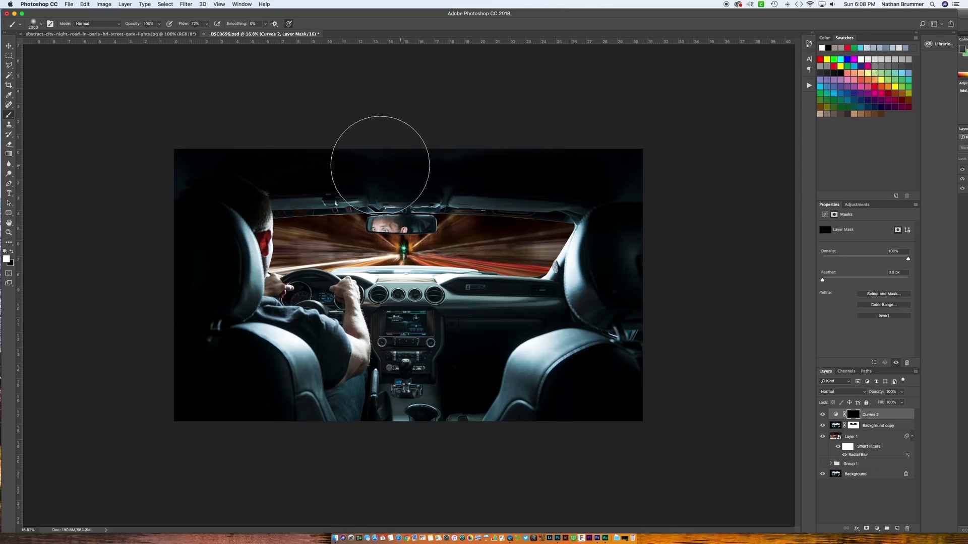
drag(603, 202, 626, 345)
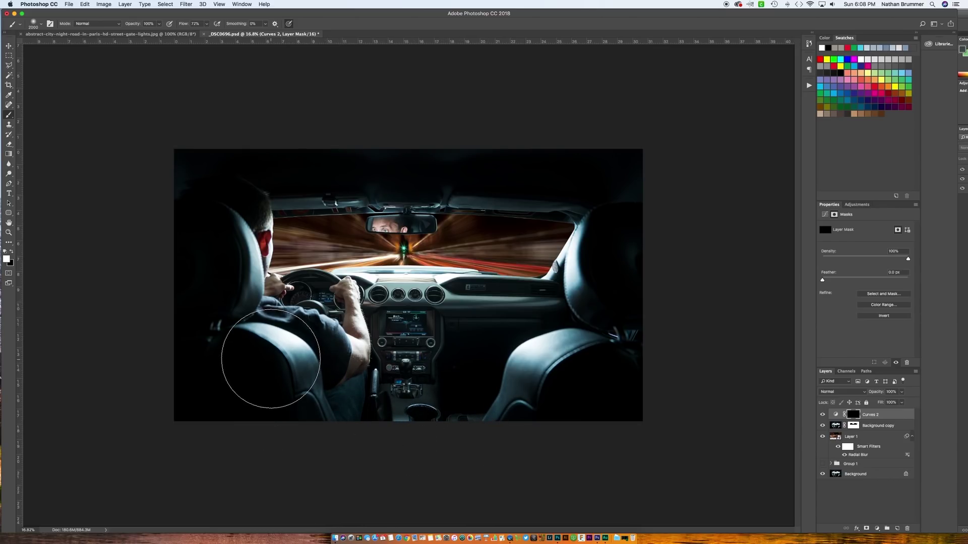
mouse_move(229, 336)
mouse_down()
mouse_move(194, 207)
mouse_move(210, 188)
mouse_move(202, 199)
mouse_up()
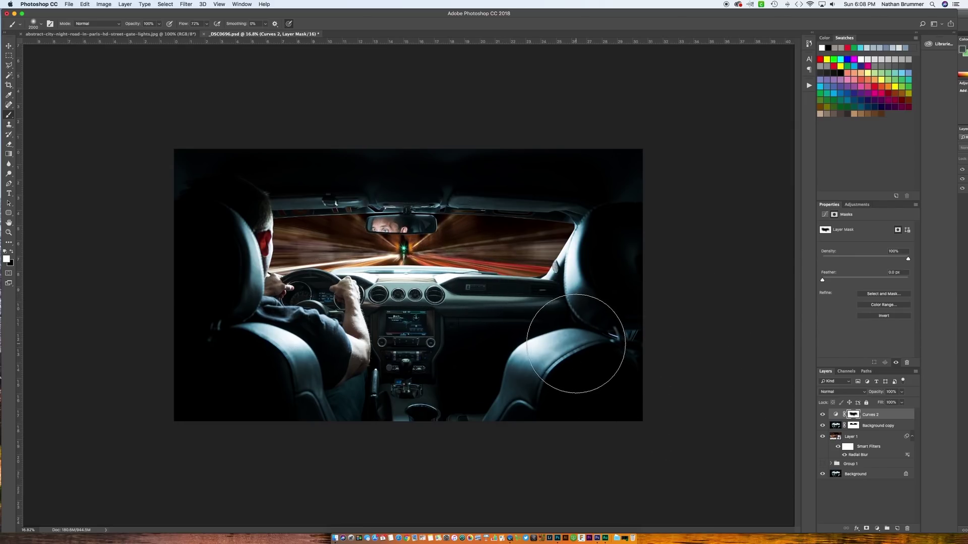
- Paint white on the Curves 2 mask over the rear-view mirror with a smaller brush, at 24% flow and again at 74%
scroll(408, 244, up, 10)
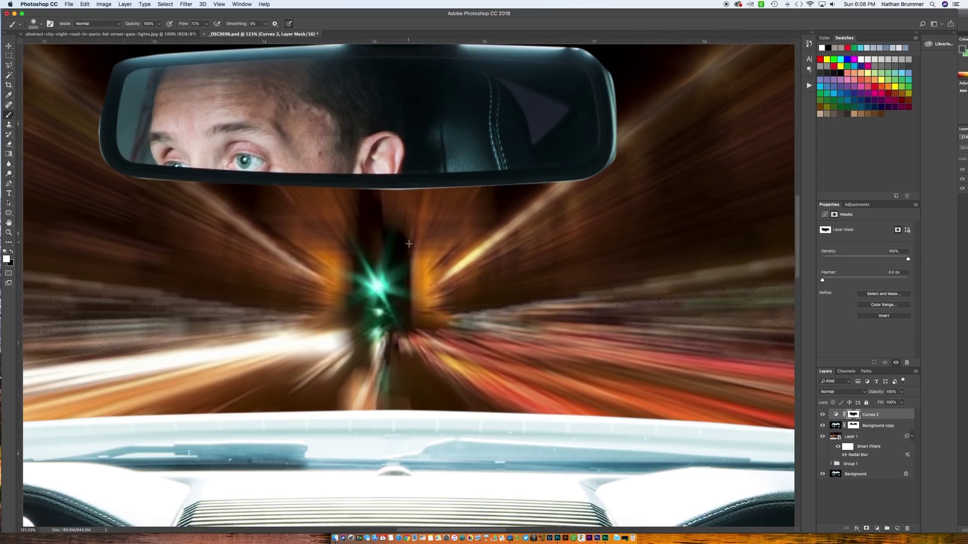
scroll(392, 230, down, 10)
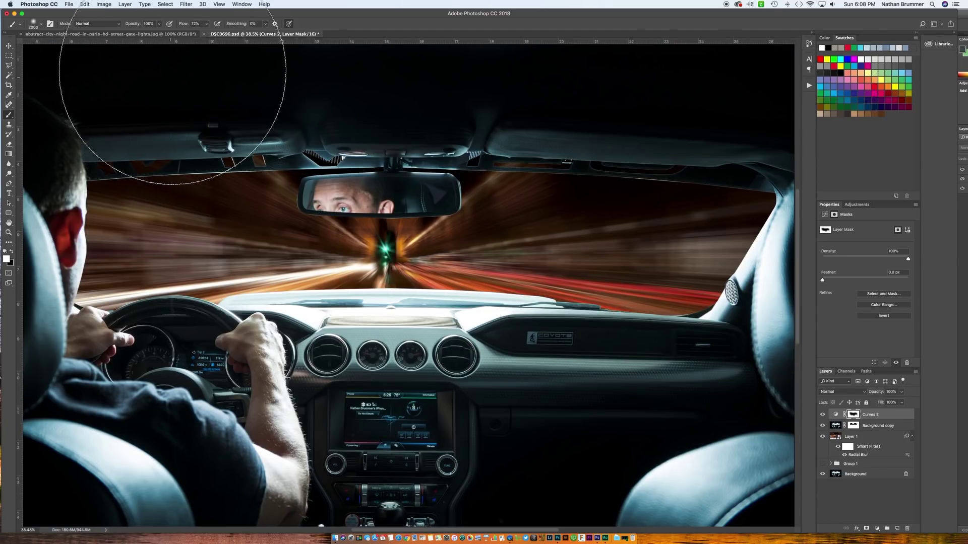
drag(187, 27, 177, 27)
text(24)
key(Return)
key(bracketleft)
key(bracketleft)
key(bracketleft)
key(bracketleft)
key(bracketleft)
key(bracketleft)
key(bracketleft)
key(bracketleft)
key(bracketleft)
key(bracketleft)
key(bracketleft)
key(bracketleft)
key(bracketleft)
key(bracketleft)
key(bracketleft)
key(bracketleft)
key(bracketleft)
key(bracketleft)
key(bracketleft)
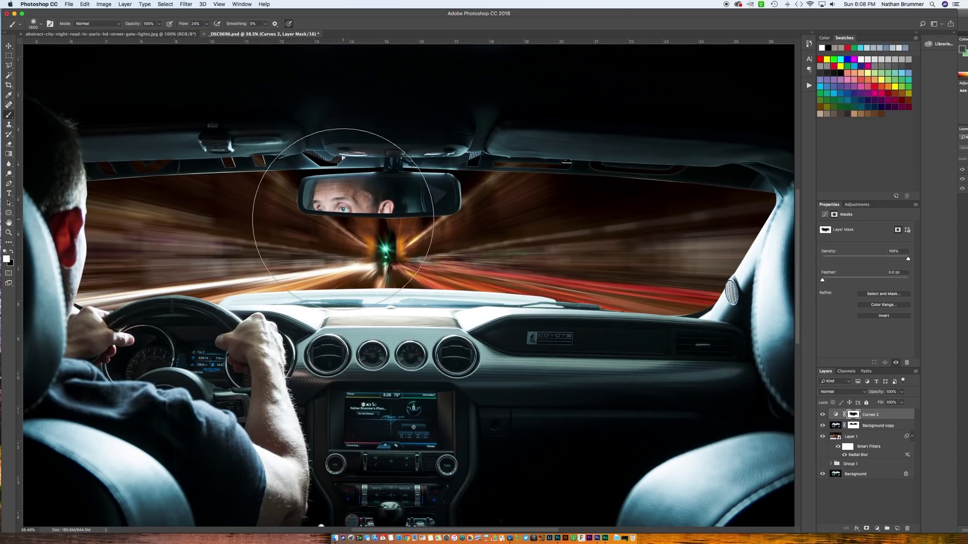
mouse_move(324, 190)
mouse_down()
mouse_move(361, 179)
mouse_move(326, 199)
mouse_move(382, 203)
mouse_move(360, 200)
mouse_move(423, 202)
mouse_move(443, 193)
mouse_move(409, 179)
mouse_move(393, 190)
mouse_move(347, 187)
mouse_up()
drag(180, 22, 210, 23)
mouse_move(338, 191)
mouse_down()
mouse_move(416, 209)
mouse_move(445, 191)
mouse_move(421, 176)
mouse_move(362, 177)
mouse_move(319, 198)
mouse_move(449, 190)
mouse_up()
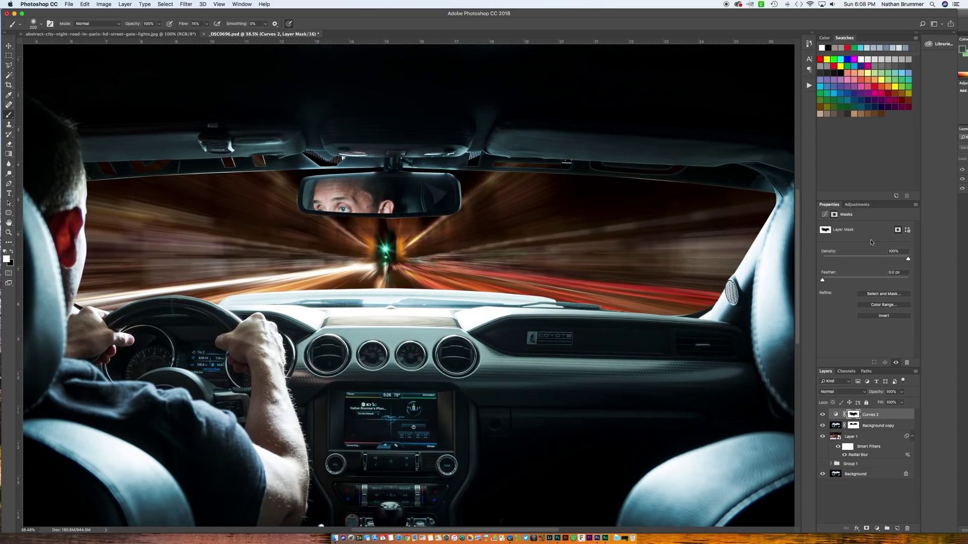
- Add another Curves adjustment on top and darken it strongly, moving input 165 to output 85
click(860, 206)
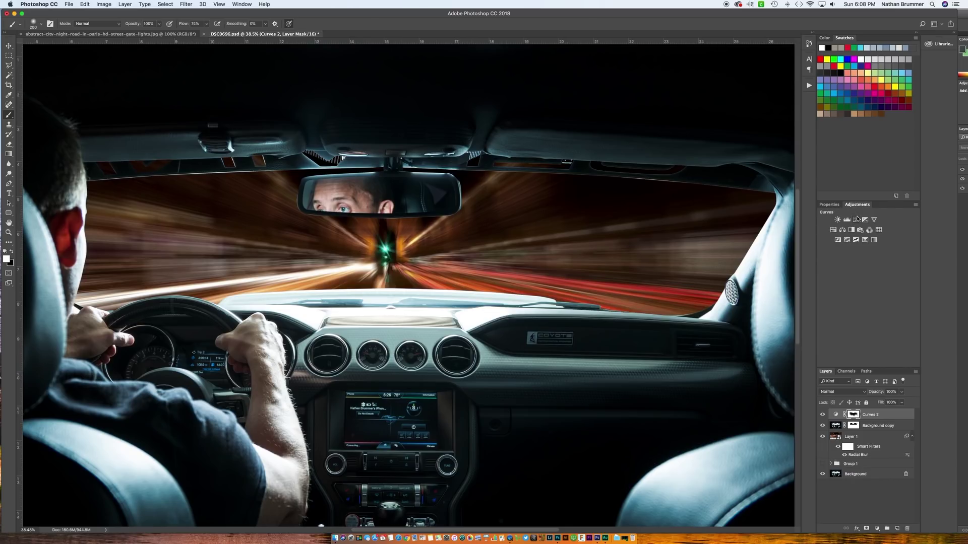
click(857, 219)
drag(871, 279, 882, 292)
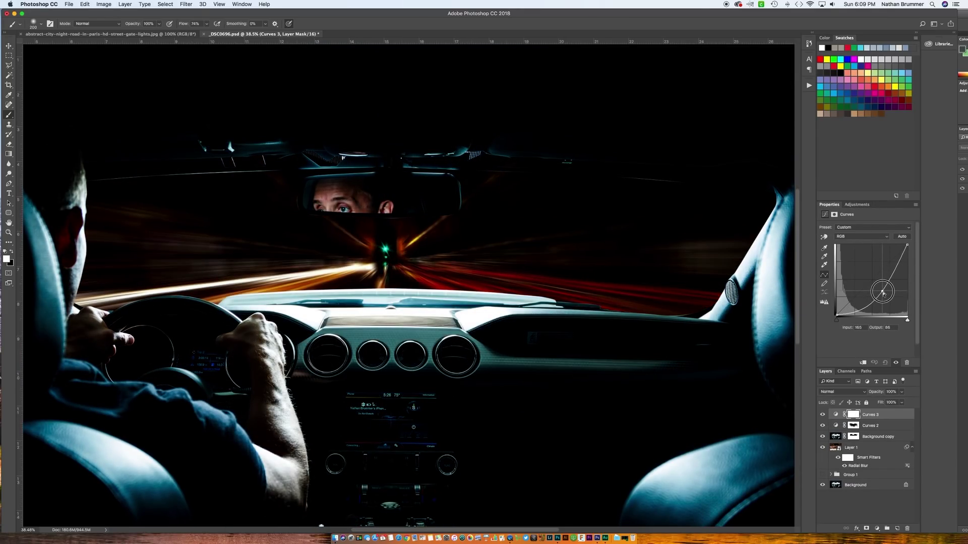
- Fill the Curves 3 layer mask with black to hide its darkening
click(855, 415)
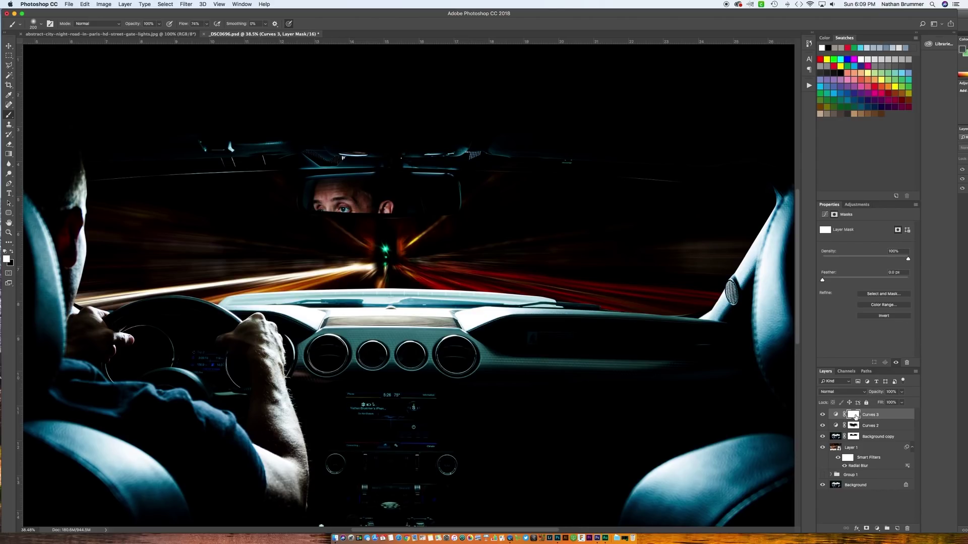
key(x)
key(alt+BackSpace)
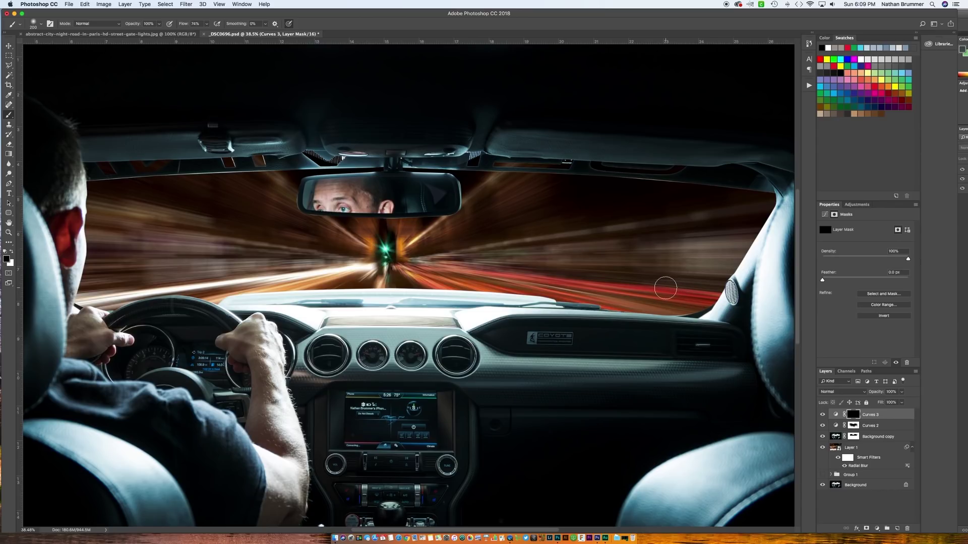
- Paint white on the Curves 3 mask over the rear-view mirror and the roof trim above the windshield
key(x)
mouse_move(328, 185)
mouse_down()
mouse_move(303, 186)
mouse_move(452, 179)
mouse_move(336, 168)
mouse_move(373, 157)
mouse_move(294, 156)
mouse_move(669, 157)
mouse_move(754, 169)
mouse_move(790, 188)
mouse_move(374, 160)
mouse_move(383, 163)
mouse_move(320, 197)
mouse_move(427, 209)
mouse_move(447, 198)
mouse_move(304, 194)
mouse_move(347, 206)
mouse_move(438, 199)
mouse_up()
scroll(438, 200, down, 5)
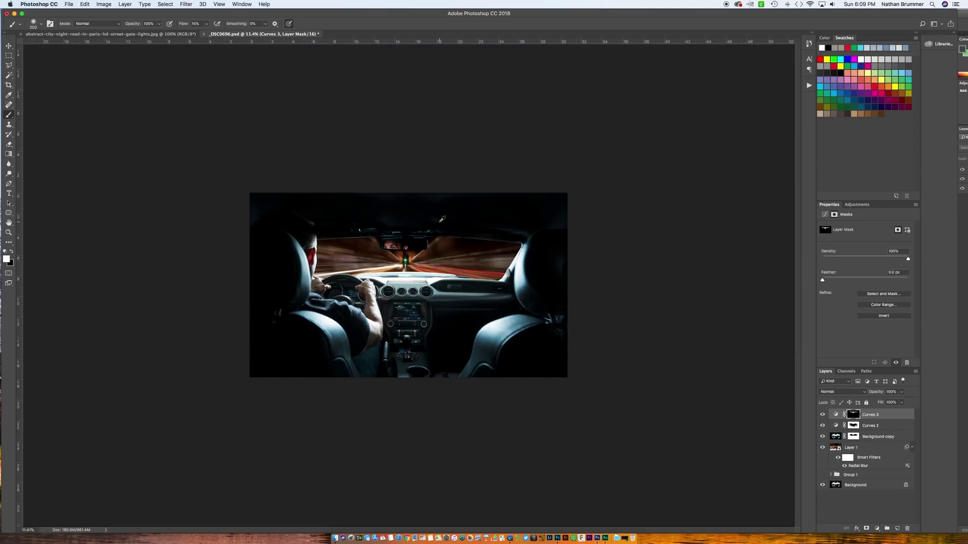
scroll(442, 219, up, 3)
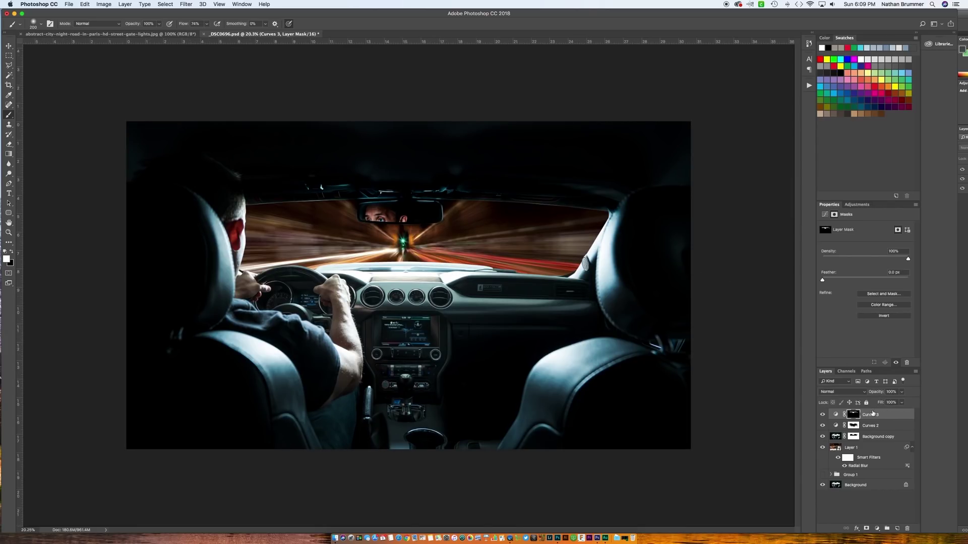
- Lower the Curves 3 layer's opacity to 70% and shift its curve point slightly toward the shadows
drag(878, 394, 867, 394)
click(836, 415)
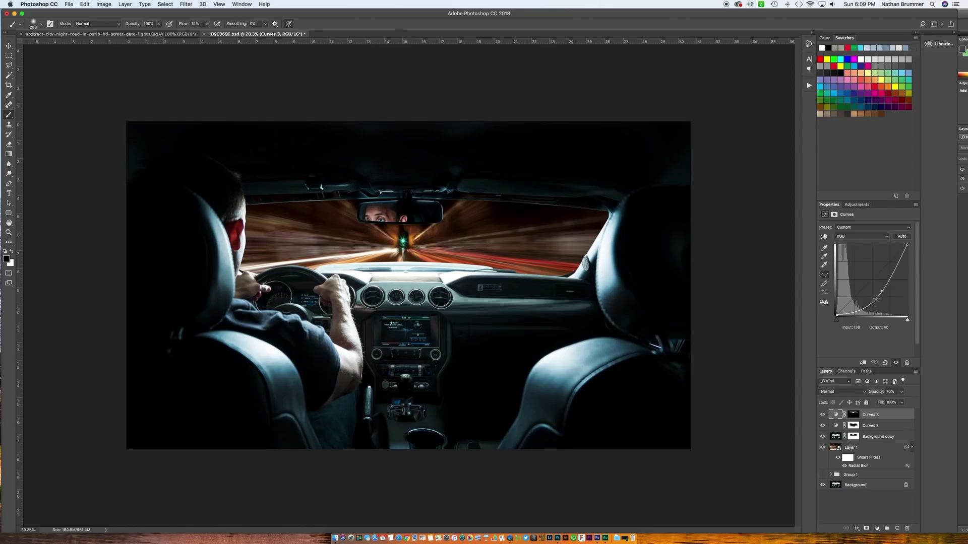
drag(882, 292, 878, 291)
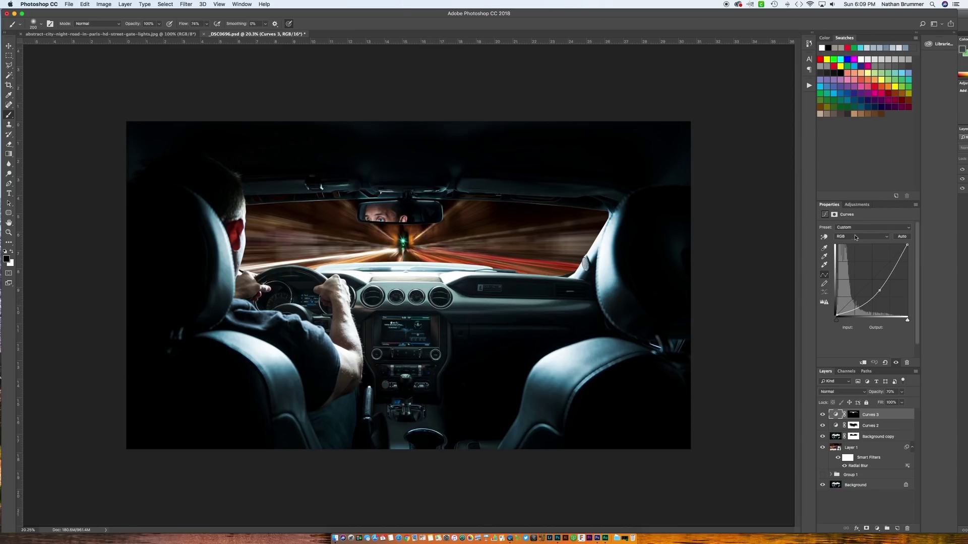
- Add a Photo Filter adjustment on top using Cooling Filter (80) at a density of 10%
click(856, 205)
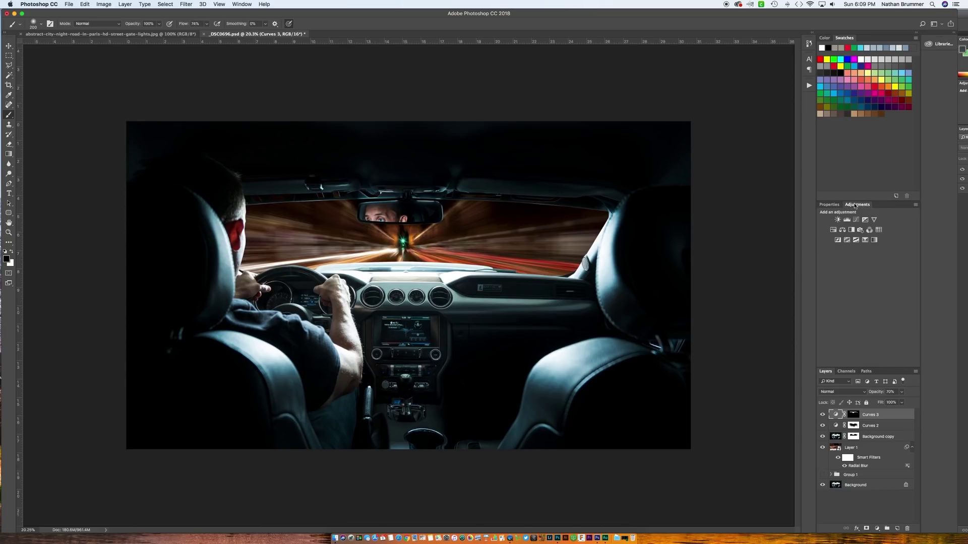
click(861, 230)
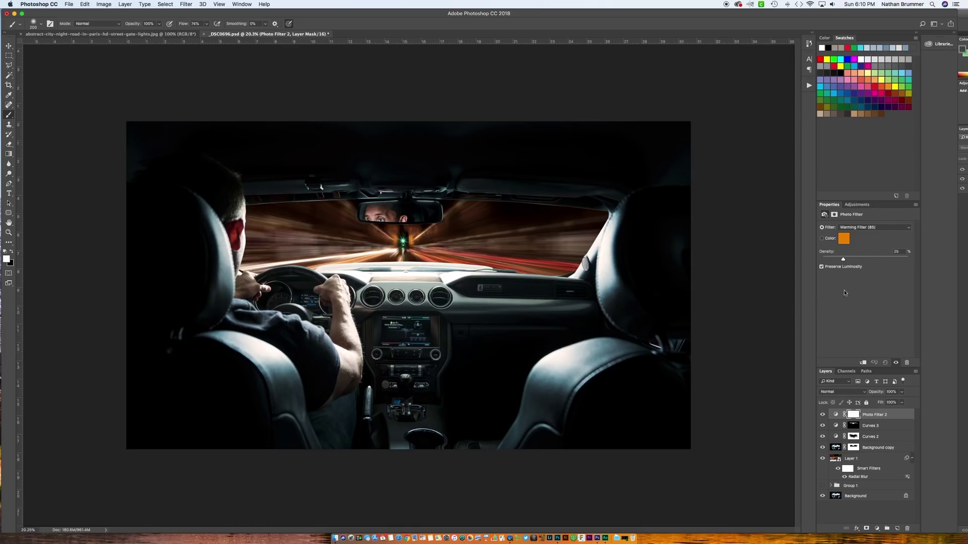
click(887, 231)
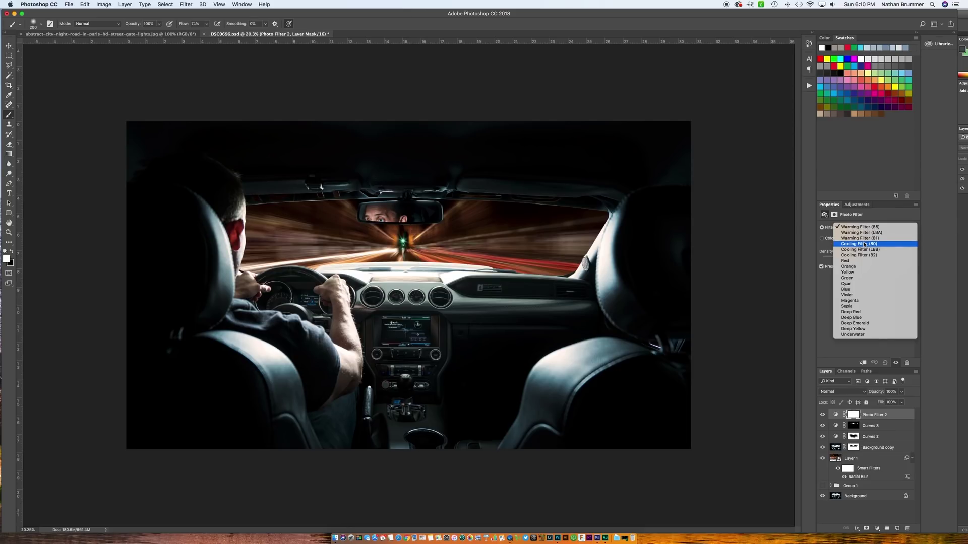
click(865, 244)
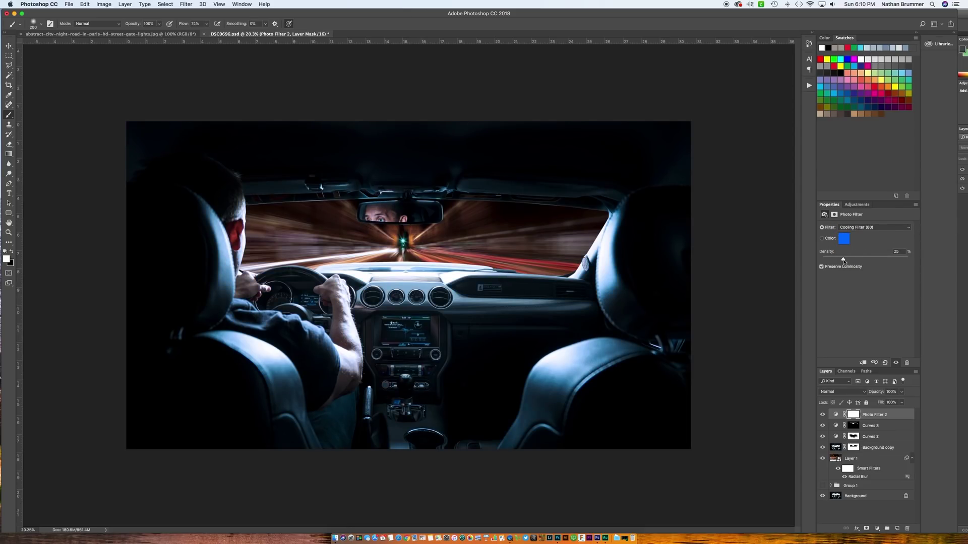
mouse_move(844, 261)
mouse_down()
mouse_move(832, 259)
mouse_move(905, 259)
mouse_move(830, 256)
mouse_up()
key(super+2)
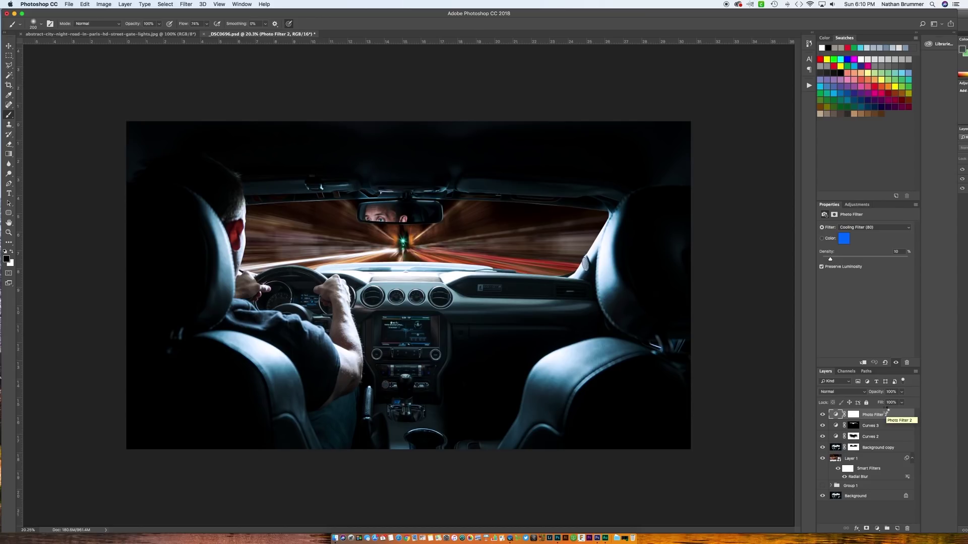
- Stamp all visible layers into a new top layer and open it in the Camera Raw Filter
key(super+alt+shift+e)
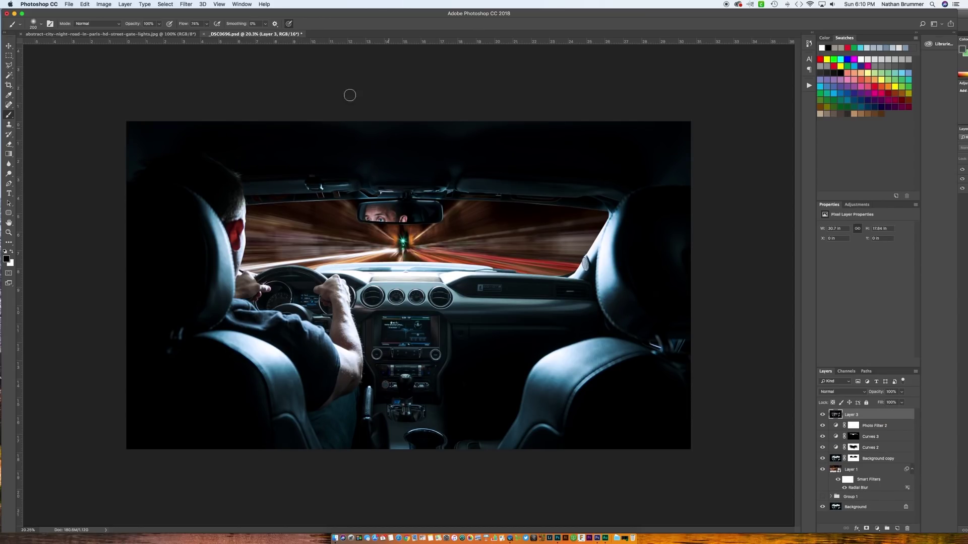
click(186, 4)
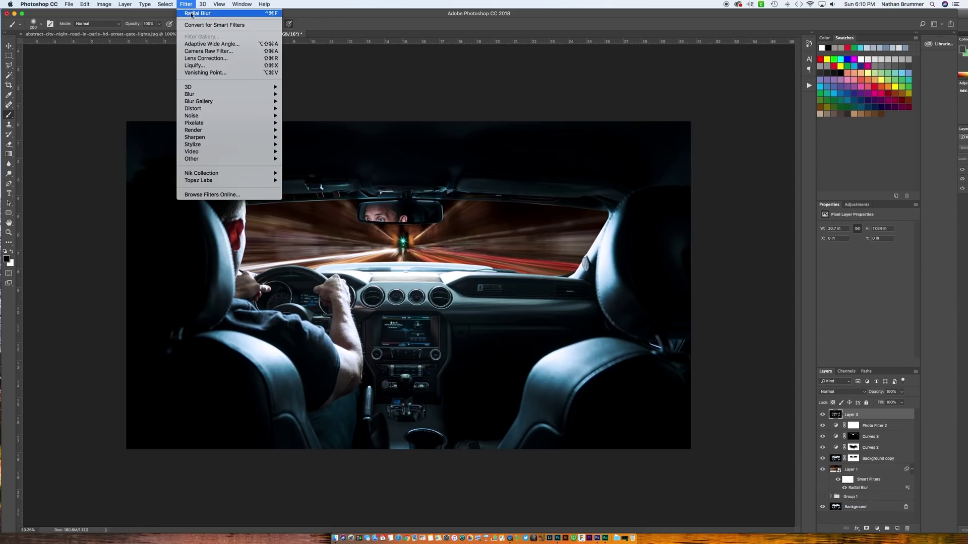
click(195, 51)
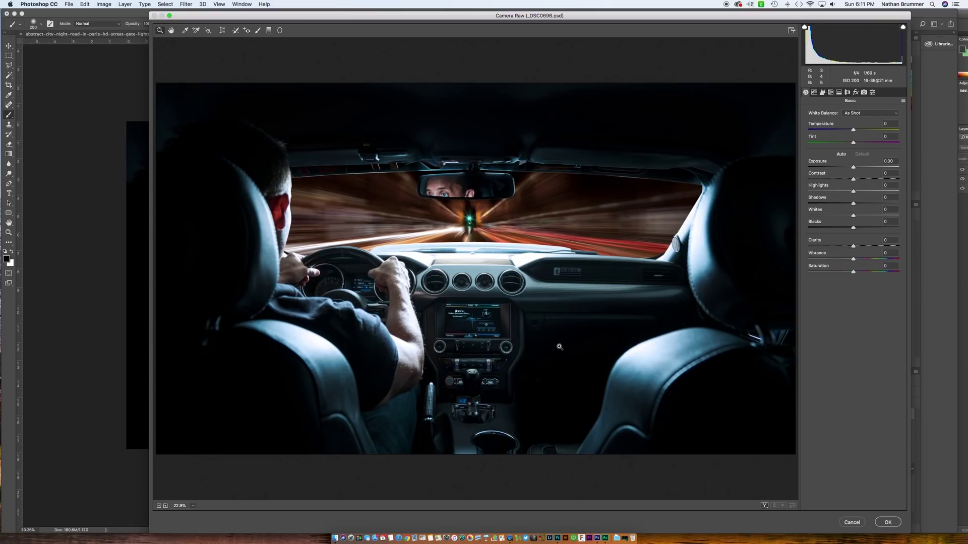
- Set Temperature +5, Tint +13, Exposure -0.40, Contrast +13, Highlights -26, Clarity +23 and Vibrance +8 in the basic adjustments
drag(854, 249, 863, 247)
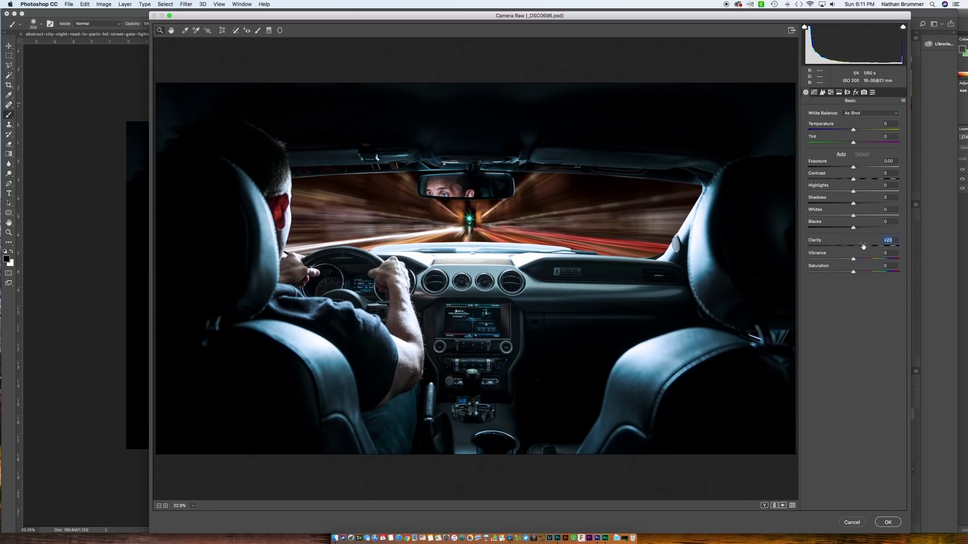
drag(854, 181, 860, 180)
drag(855, 263, 859, 261)
drag(856, 192, 849, 169)
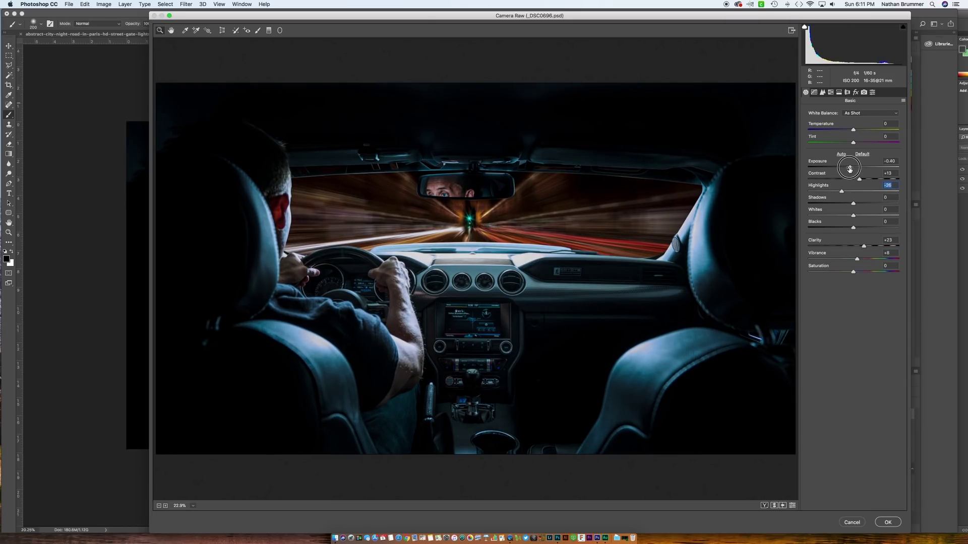
drag(849, 169, 849, 169)
drag(854, 131, 861, 144)
- Add a wide radial filter centred on the dashboard screen and slightly raise the exposure inside it
click(280, 31)
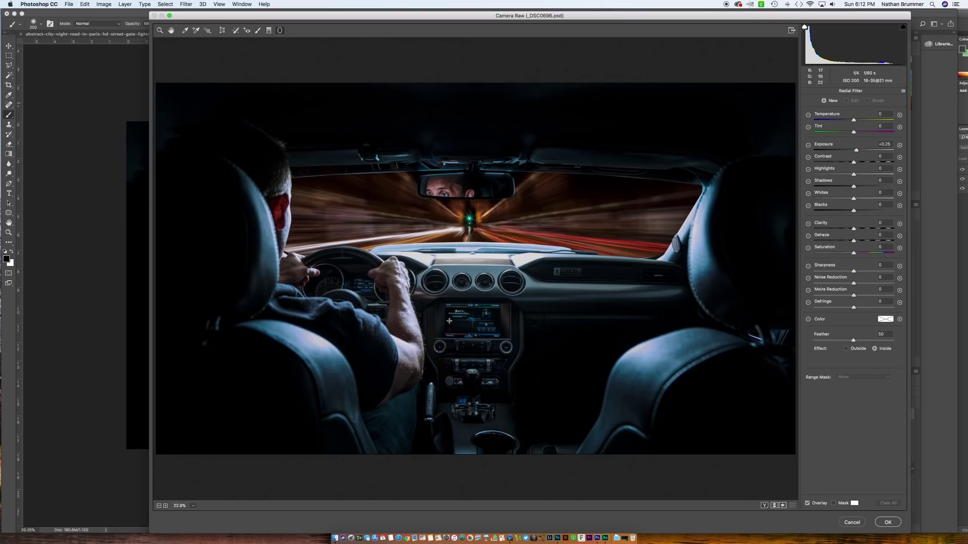
click(472, 325)
drag(556, 357, 624, 364)
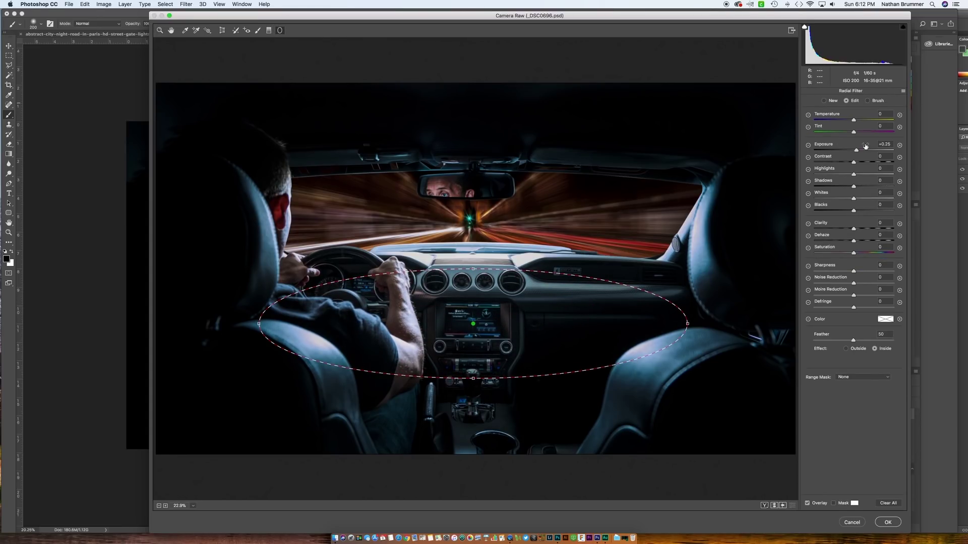
drag(855, 150, 858, 151)
click(160, 30)
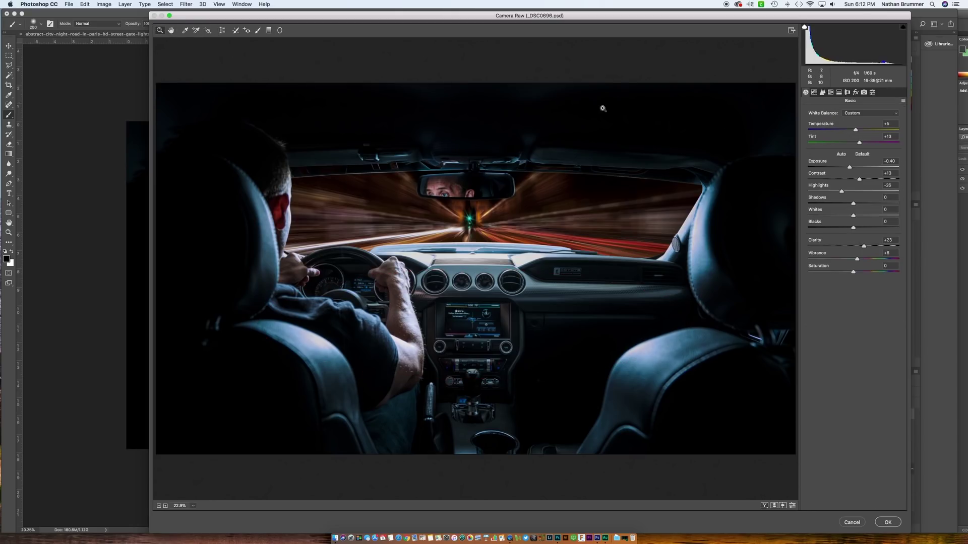
- Set sharpening Amount to 41 with Masking 95, and noise reduction to Luminance 6 and Color 10
click(823, 92)
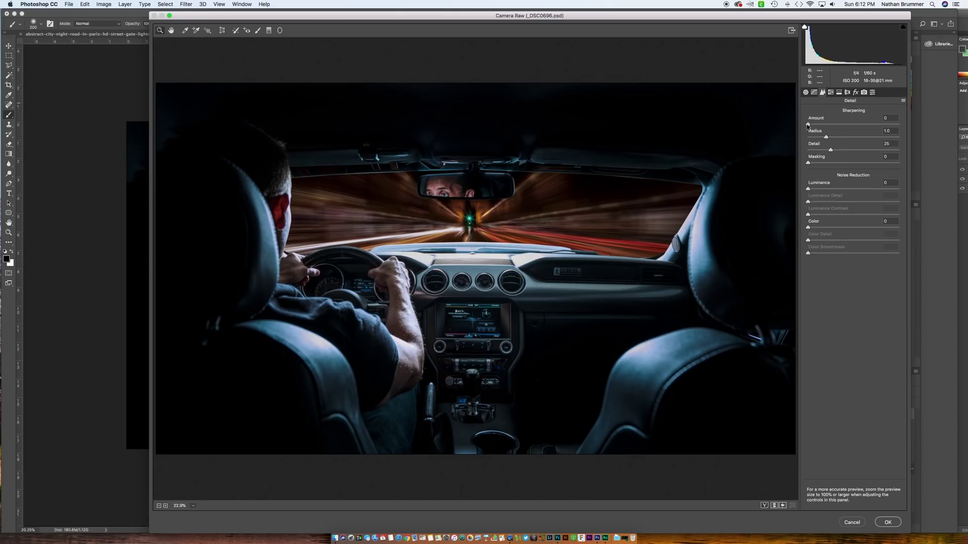
drag(820, 125, 833, 124)
key(alt)
drag(809, 164, 895, 163)
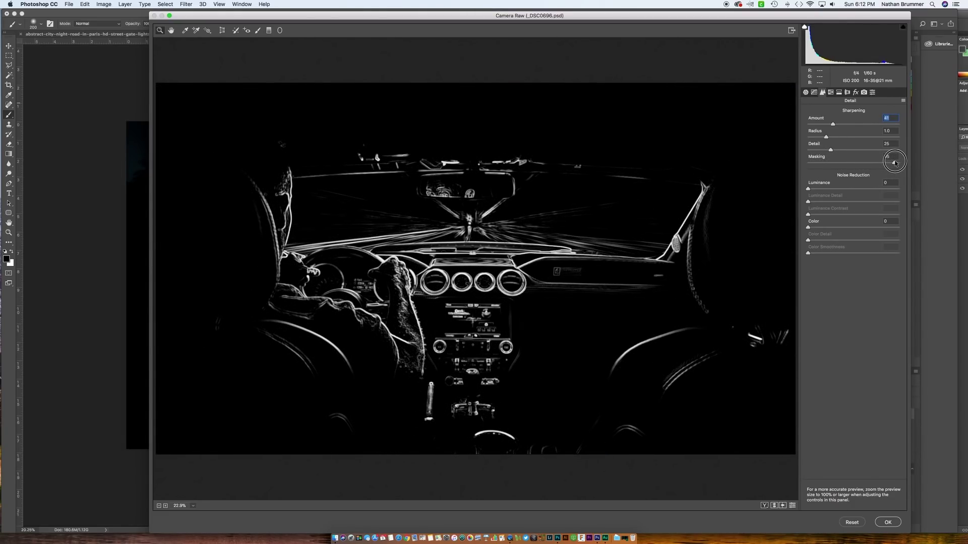
drag(894, 163, 895, 162)
drag(808, 189, 817, 228)
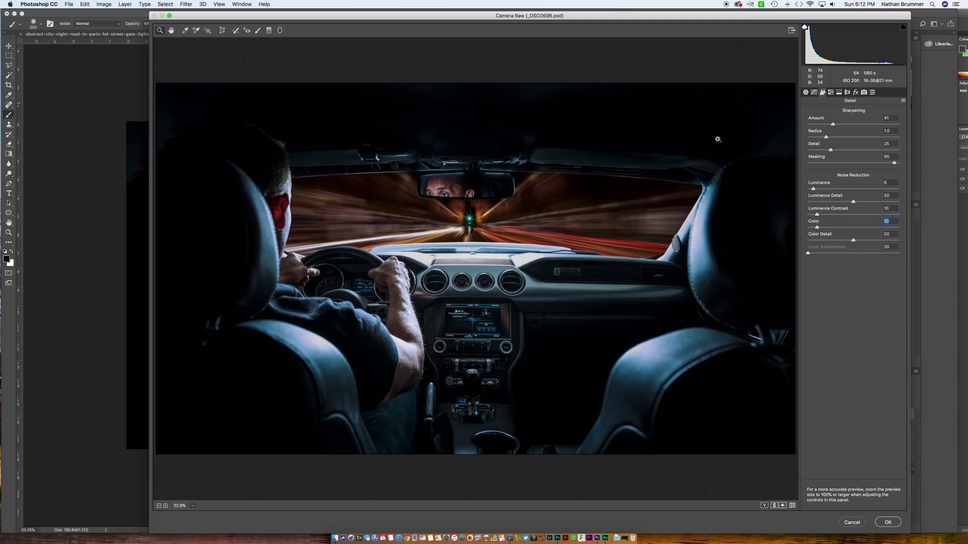
- Add a darkening post-crop vignette with a moderate negative amount in the Highlight Priority style
click(848, 92)
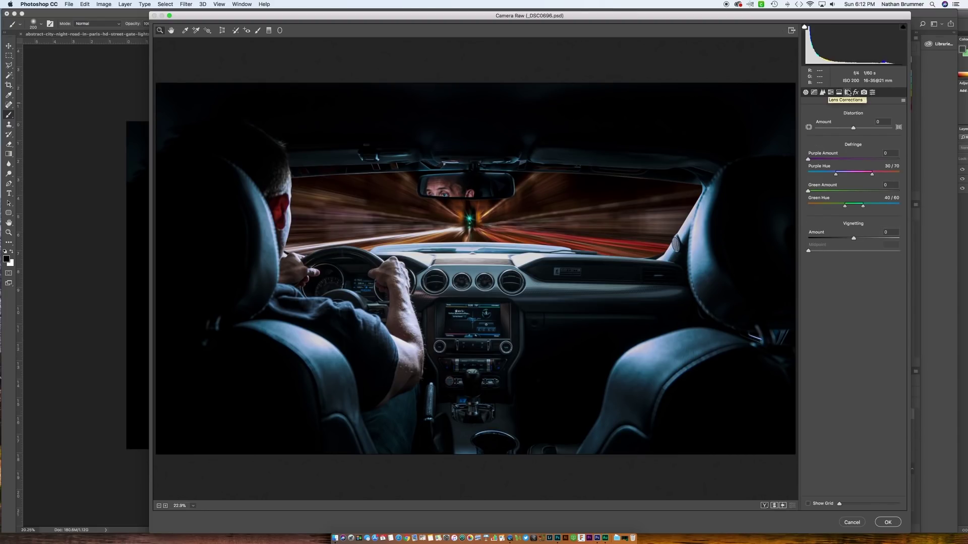
click(856, 92)
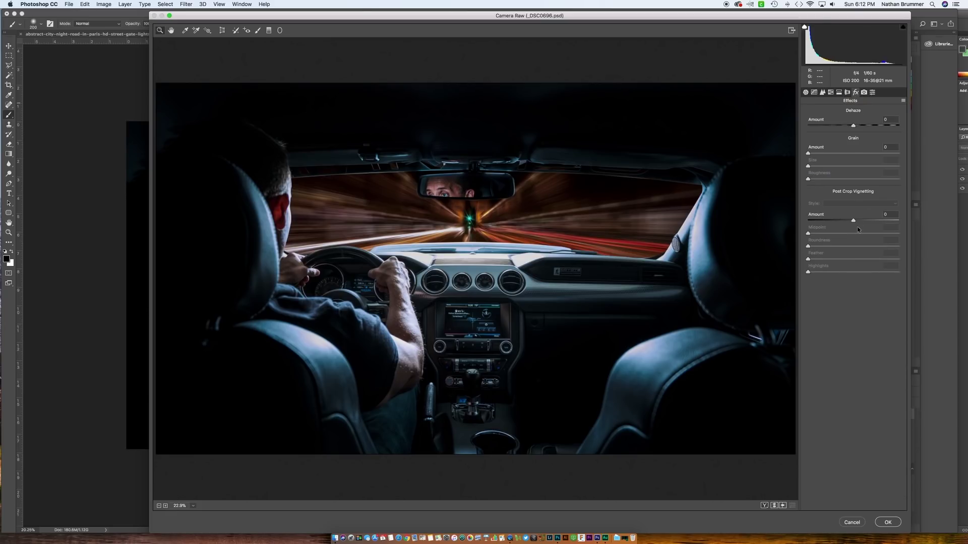
drag(853, 221, 838, 220)
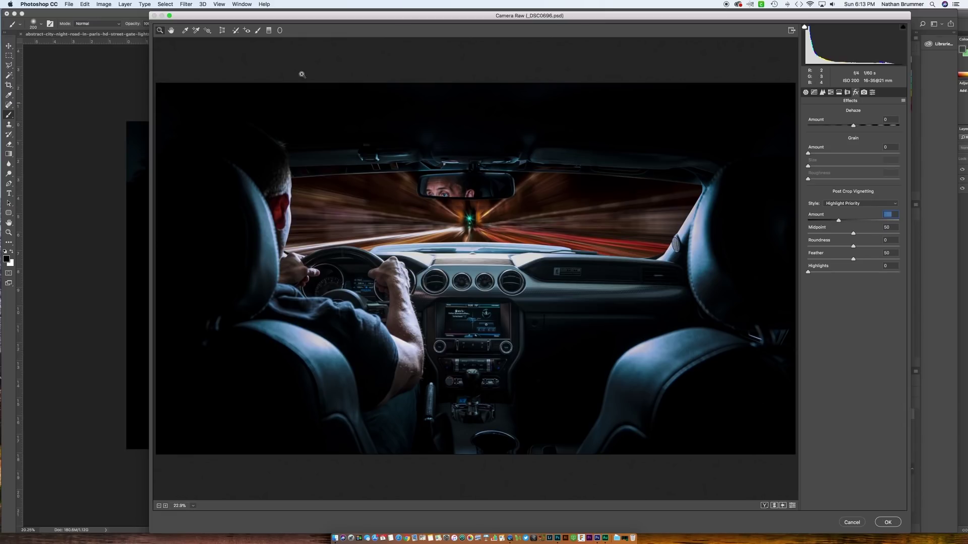
- Paint over the instrument gauges with the Adjustment Brush at Exposure -1.70 and apply the Camera Raw Filter
click(257, 30)
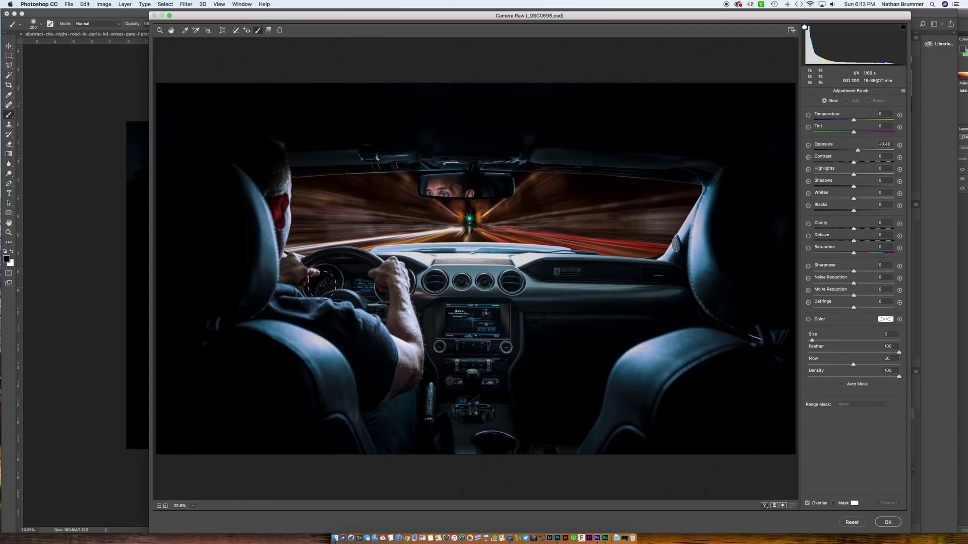
scroll(213, 311, up, 5)
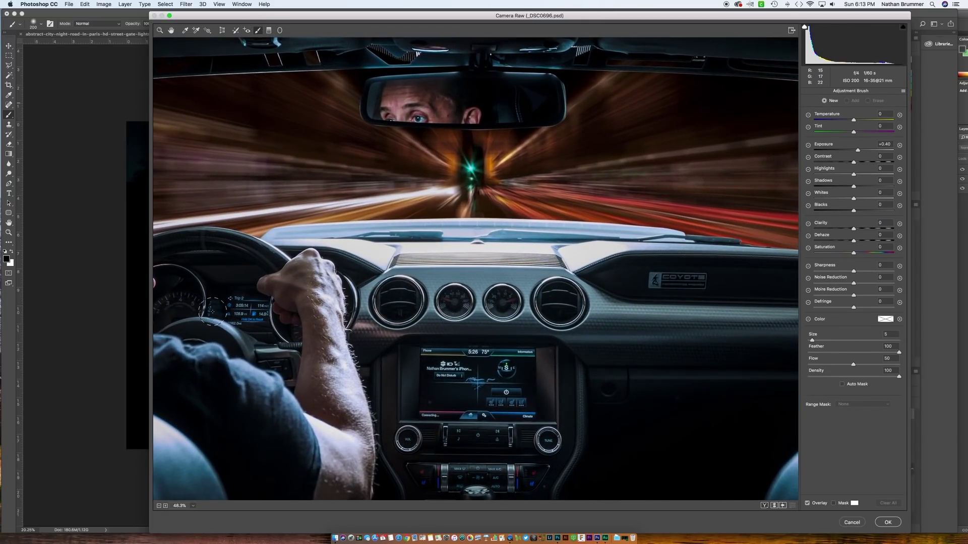
scroll(345, 328, up, 4)
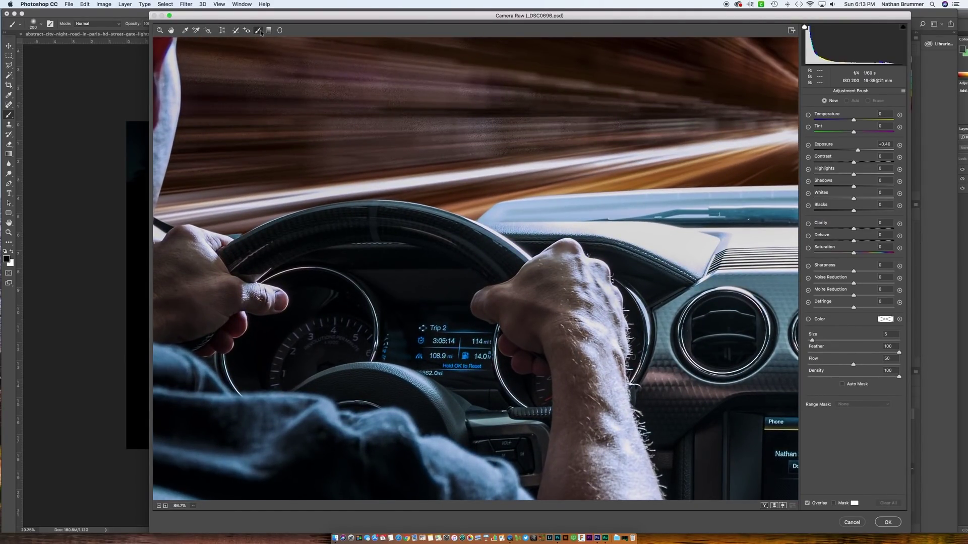
mouse_move(353, 344)
mouse_down()
mouse_move(334, 330)
mouse_move(289, 354)
mouse_move(282, 373)
mouse_up()
drag(858, 150, 837, 151)
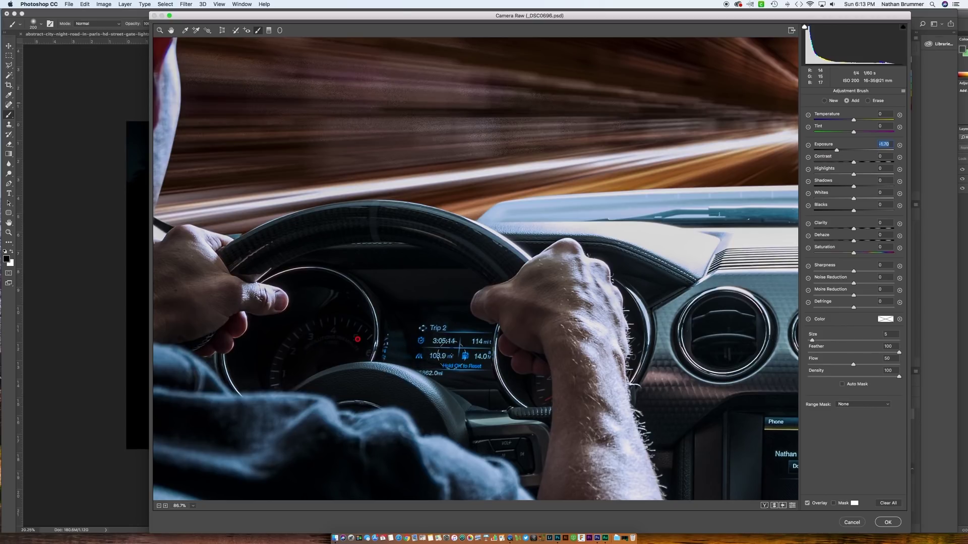
scroll(457, 348, down, 5)
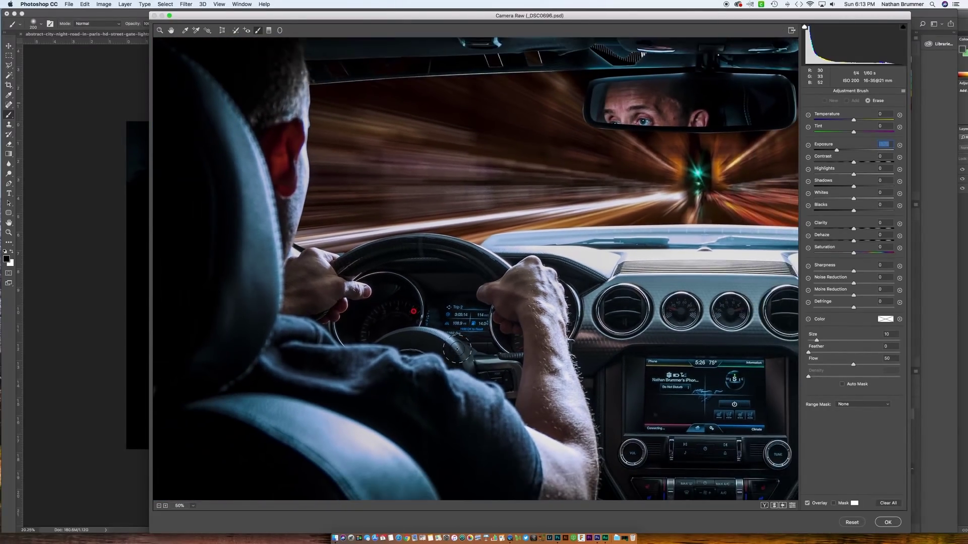
scroll(457, 348, down, 3)
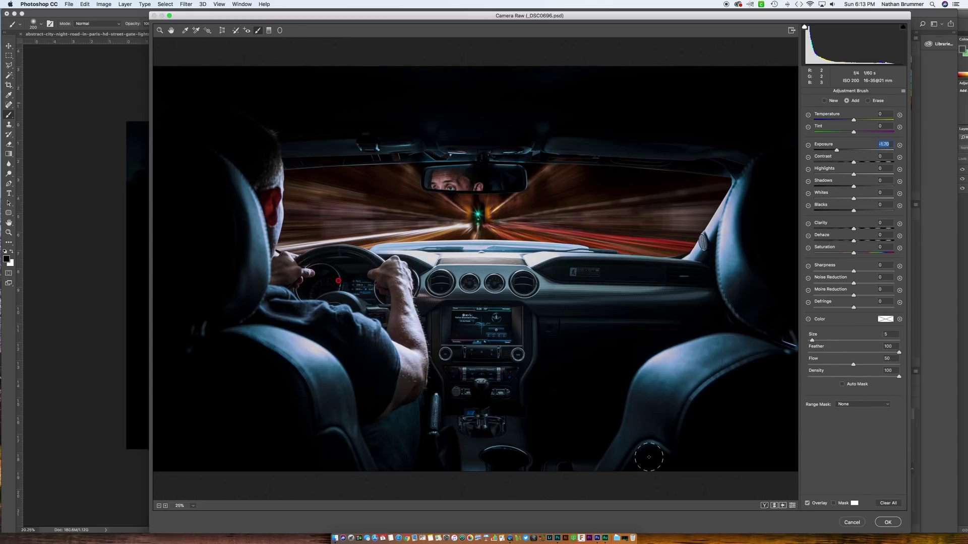
click(888, 522)
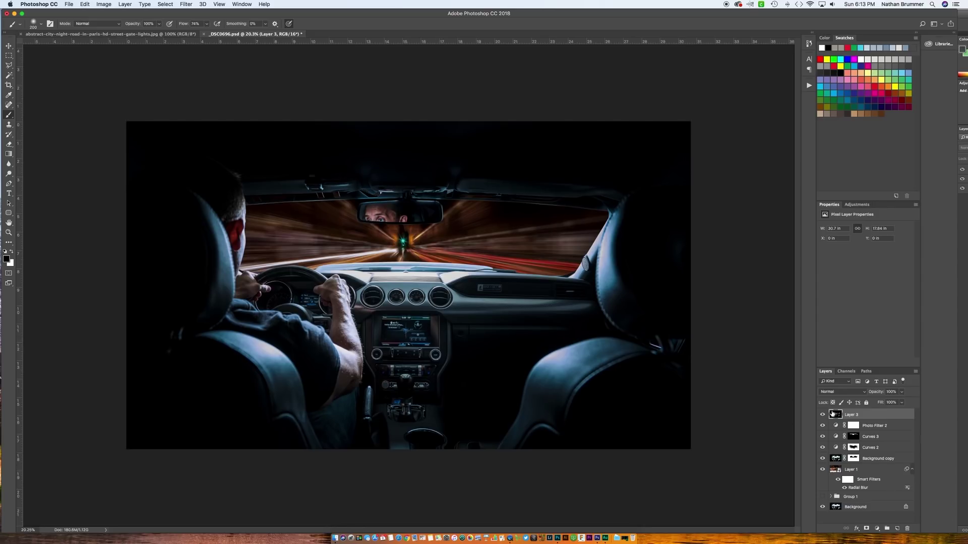
- Compare the image with and without the graded Layer 3
click(820, 416)
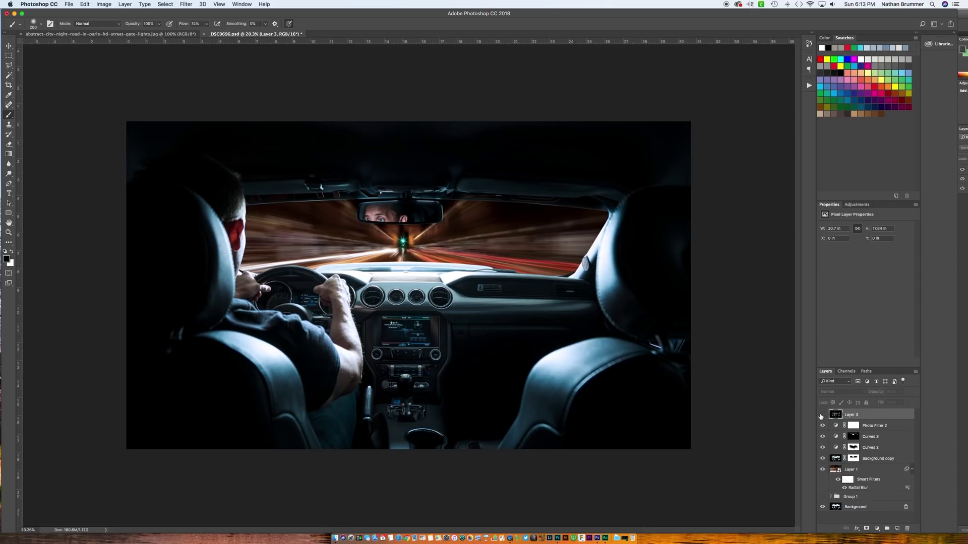
click(822, 416)
click(821, 415)
click(821, 416)
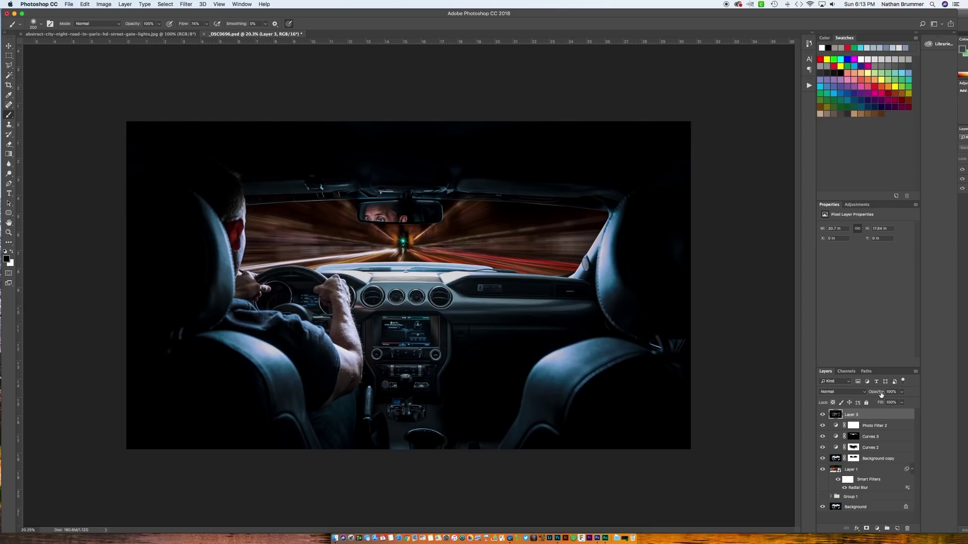
- Lower Layer 3's opacity to 54% and compare the image with and without the layer
drag(880, 394, 864, 396)
click(822, 415)
click(822, 415)
click(822, 415)
click(823, 415)
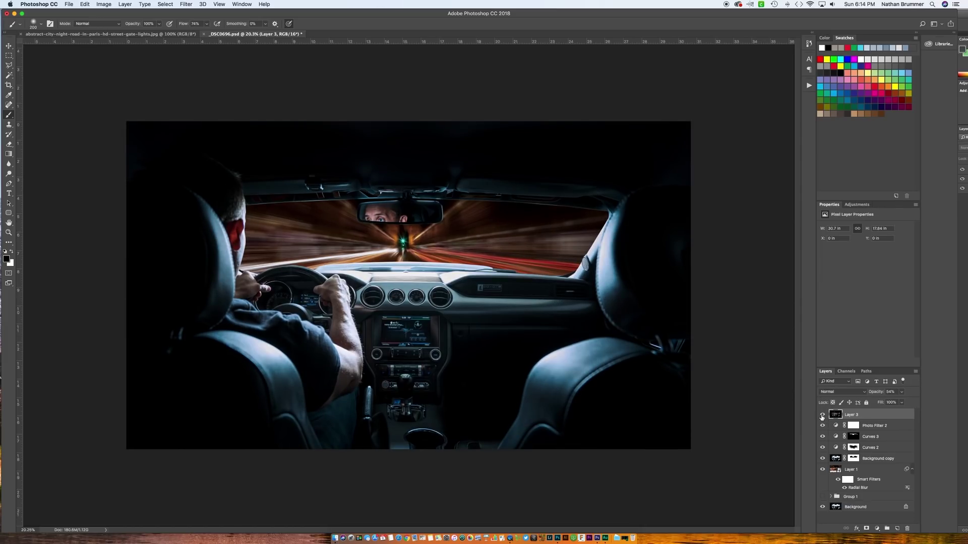